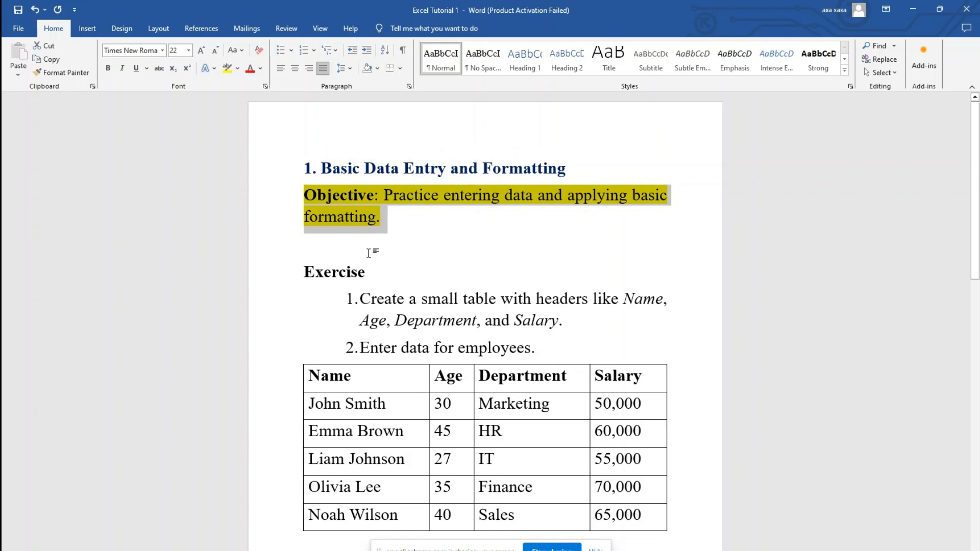
# Review the exercise instructions in Word, then switch to Excel and enter the headers Name in A1 and Age in B1.
pyautogui.click(376, 252)
pyautogui.scroll(-3, 383, 280)
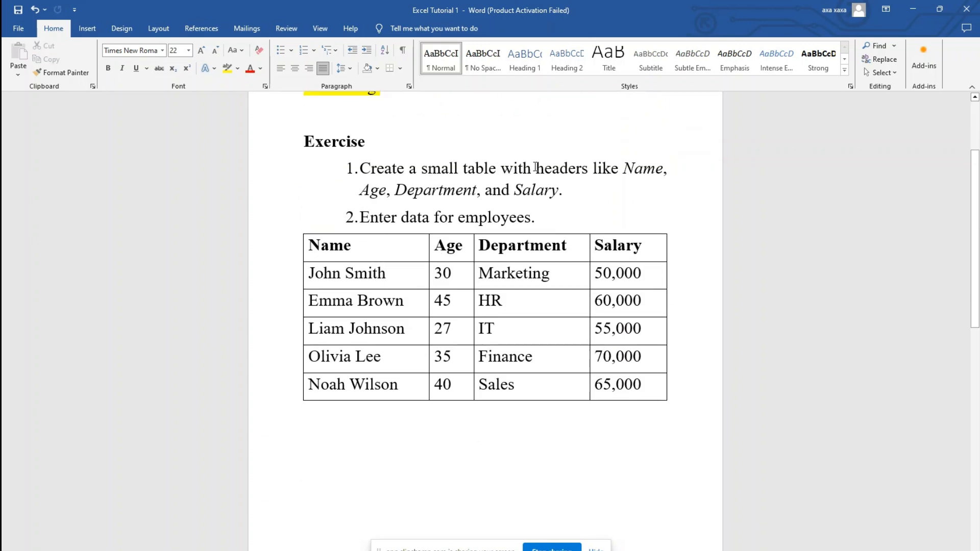
pyautogui.moveTo(623, 170); pyautogui.dragTo(559, 194)
pyautogui.click(577, 213)
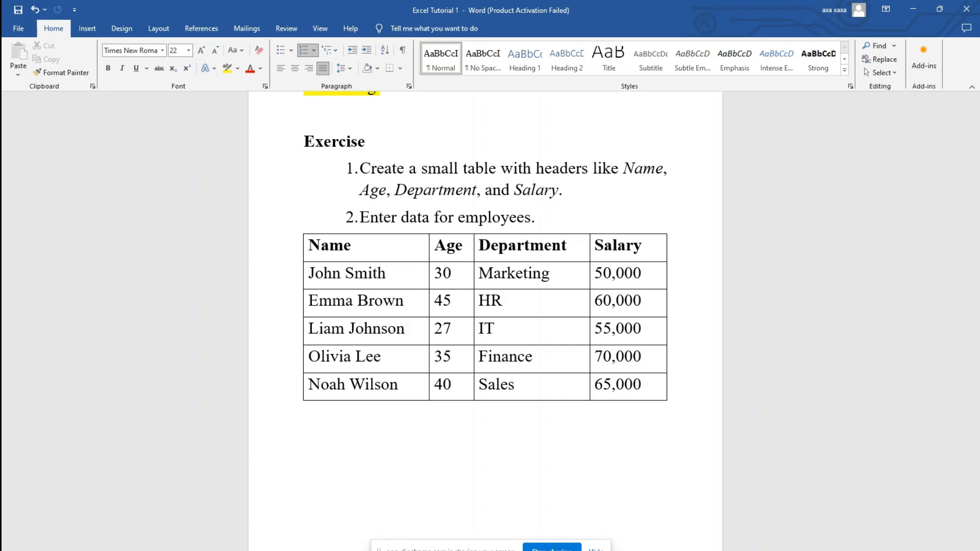
pyautogui.hotkey('alt', 'Tab')
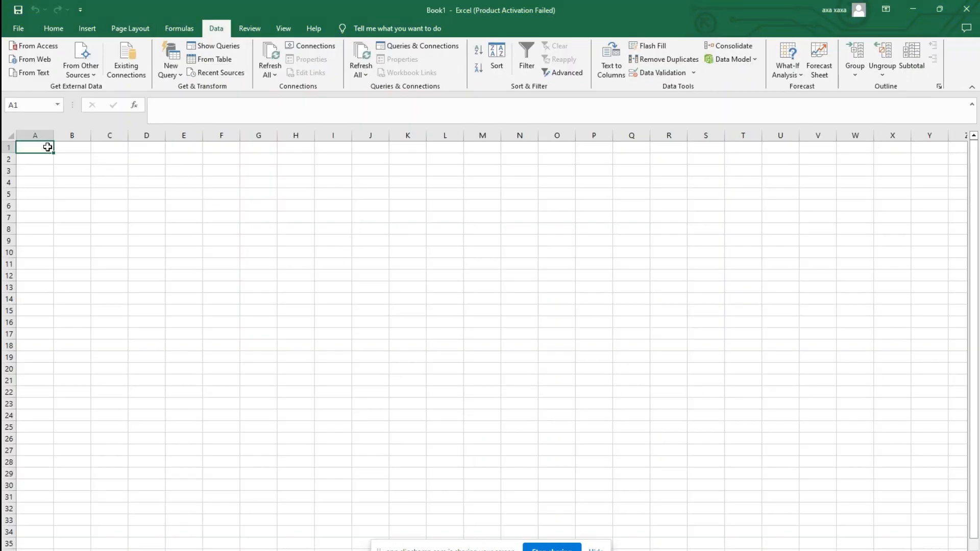
pyautogui.write('Nam')
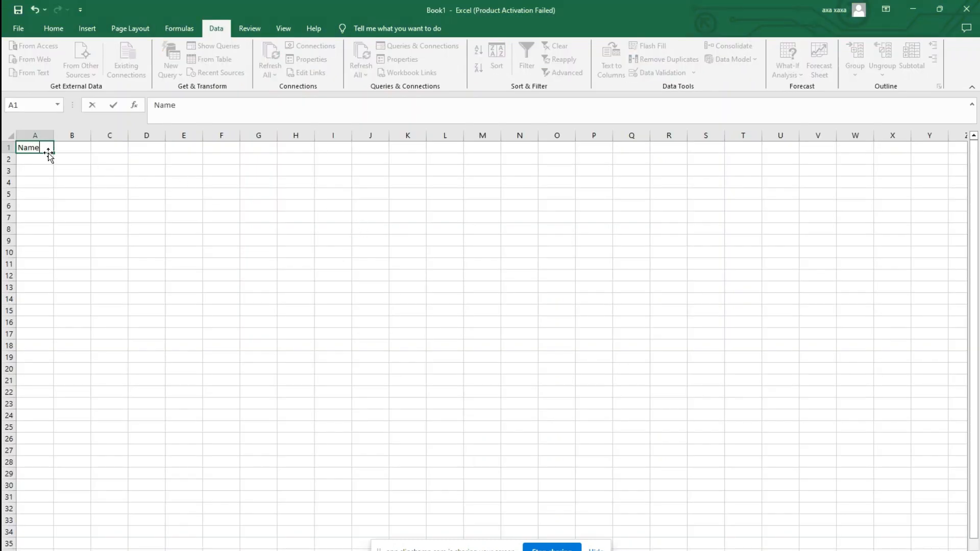
pyautogui.write('e')
pyautogui.press('Return')
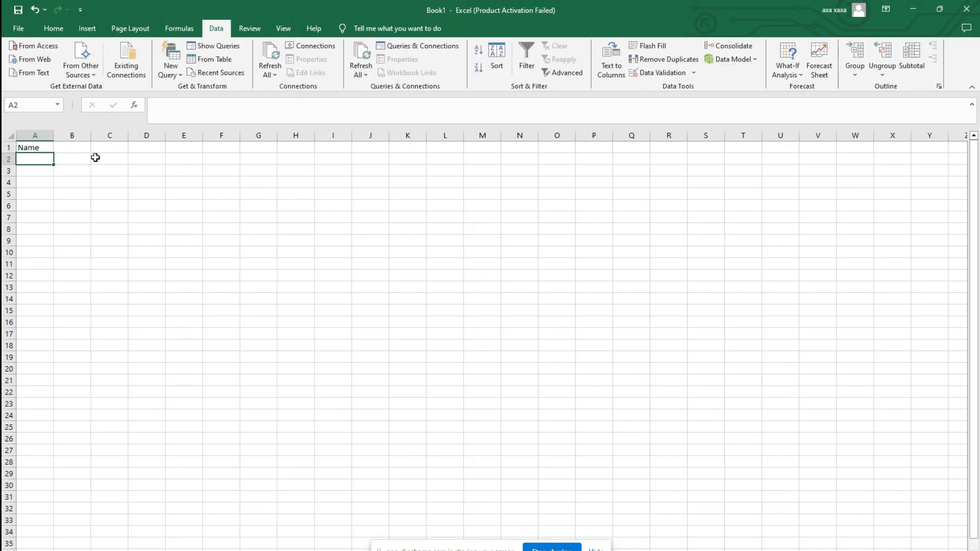
pyautogui.click(81, 148)
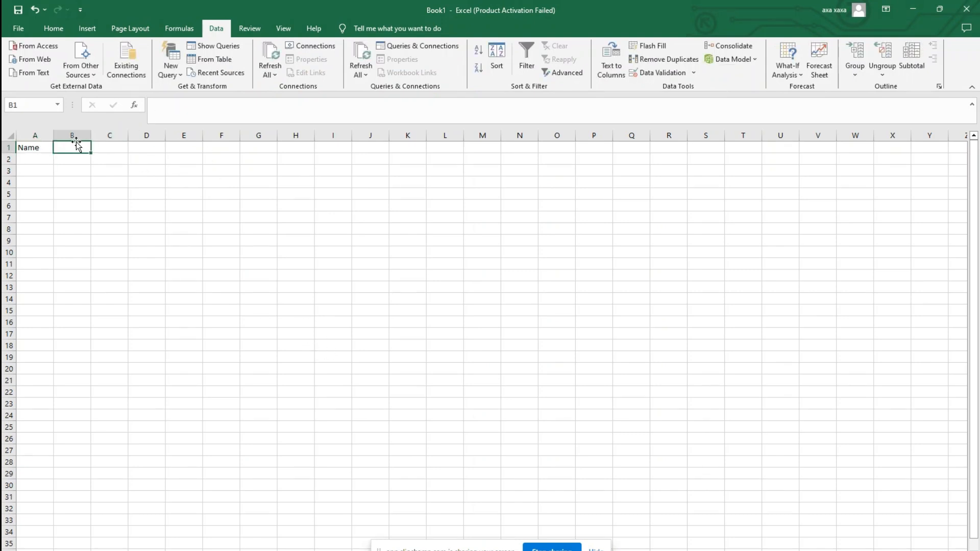
pyautogui.write('Age')
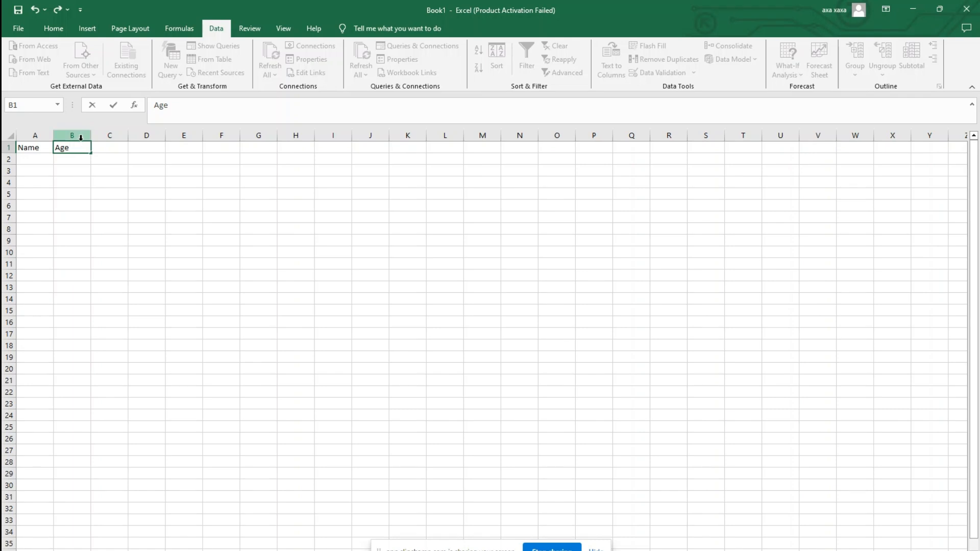
pyautogui.press('Return')
# Complete the header row with Department in C1 and Salary in D1.
pyautogui.press('Right')
pyautogui.press('Up')
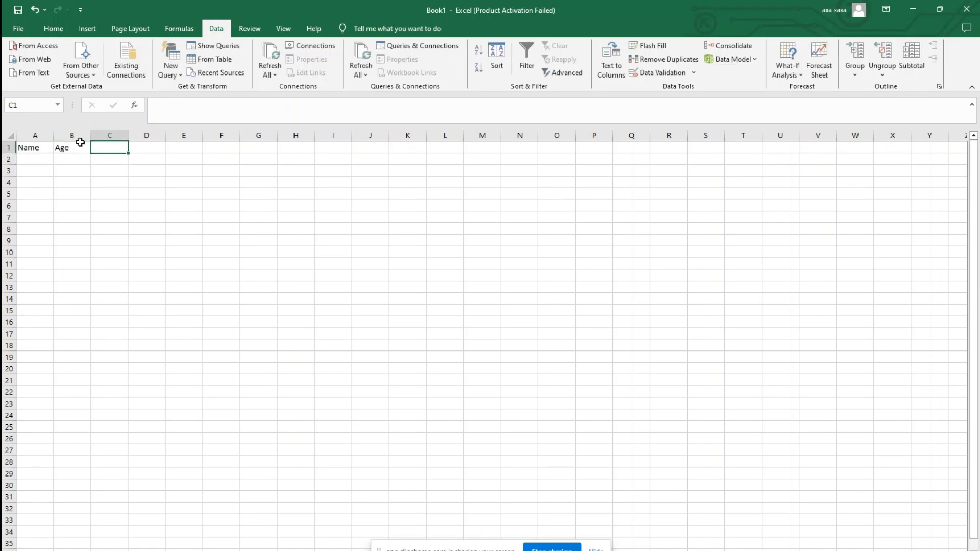
pyautogui.write('Depar')
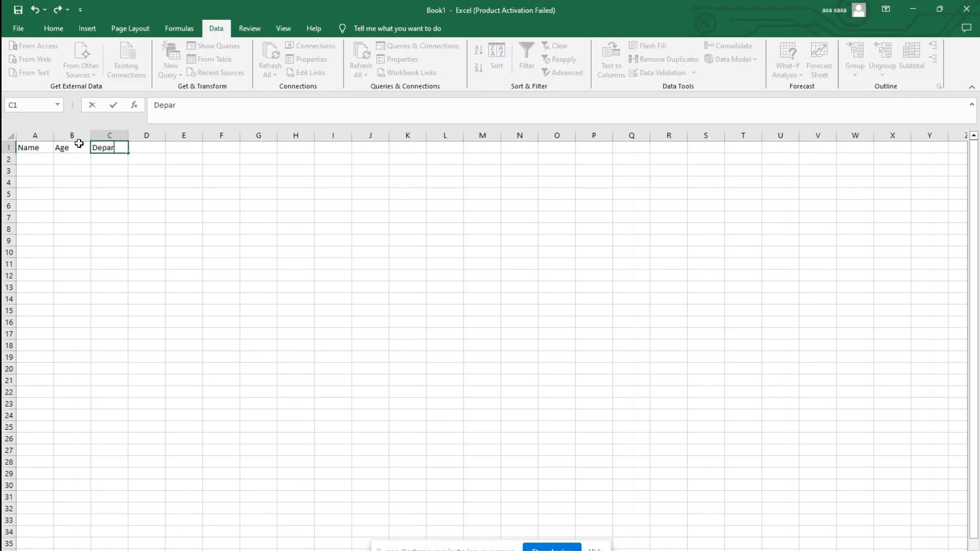
pyautogui.write('tment')
pyautogui.press('Tab')
pyautogui.write('Sa')
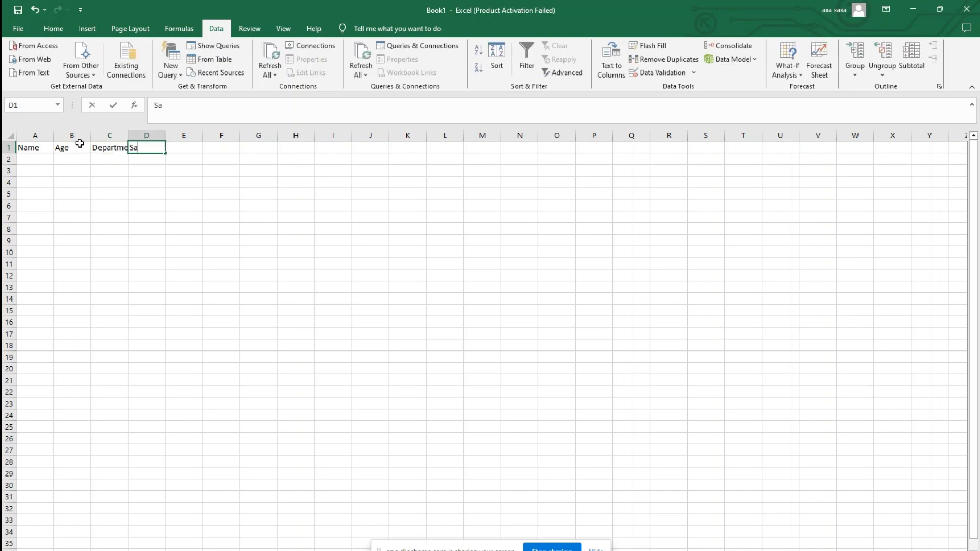
pyautogui.write('lary')
pyautogui.press('Return')
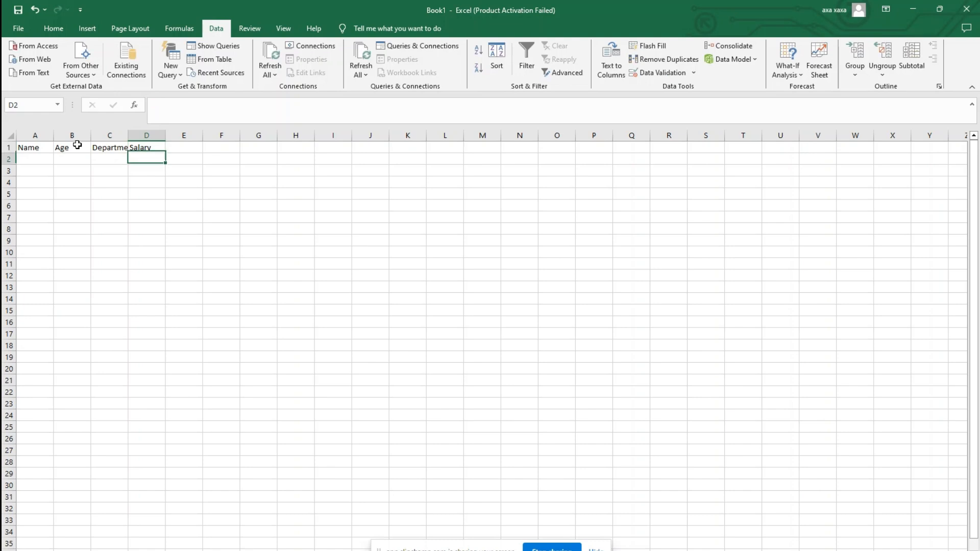
# Examine the header row A1:D1, and switch to Word to read the employee names in the exercise table.
pyautogui.click(39, 149)
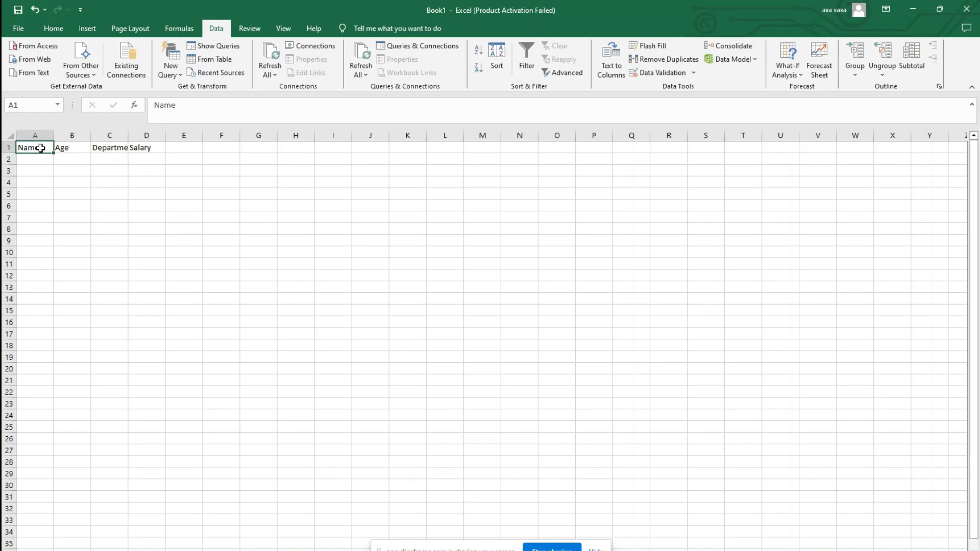
pyautogui.click(62, 174)
pyautogui.moveTo(41, 149); pyautogui.dragTo(154, 148)
pyautogui.click(38, 147)
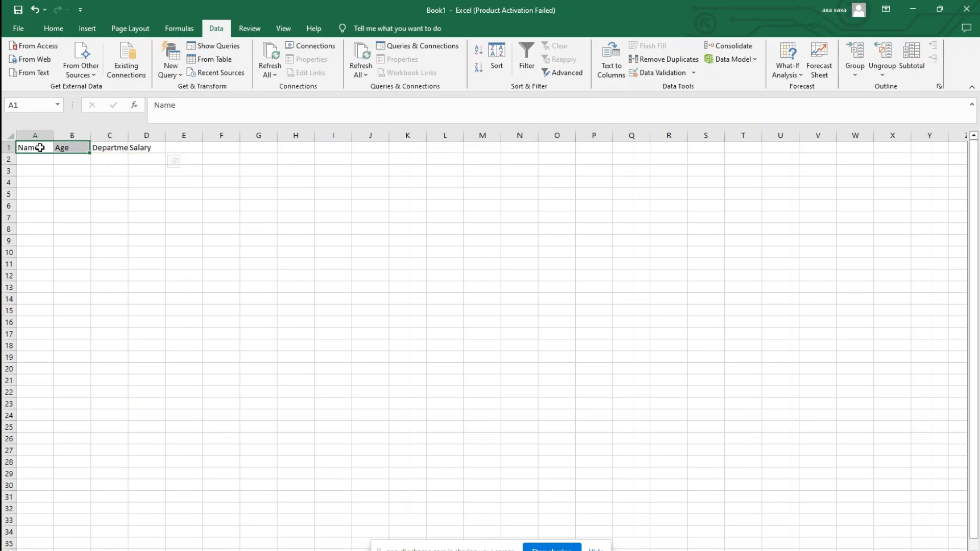
pyautogui.hotkey('alt', 'Tab')
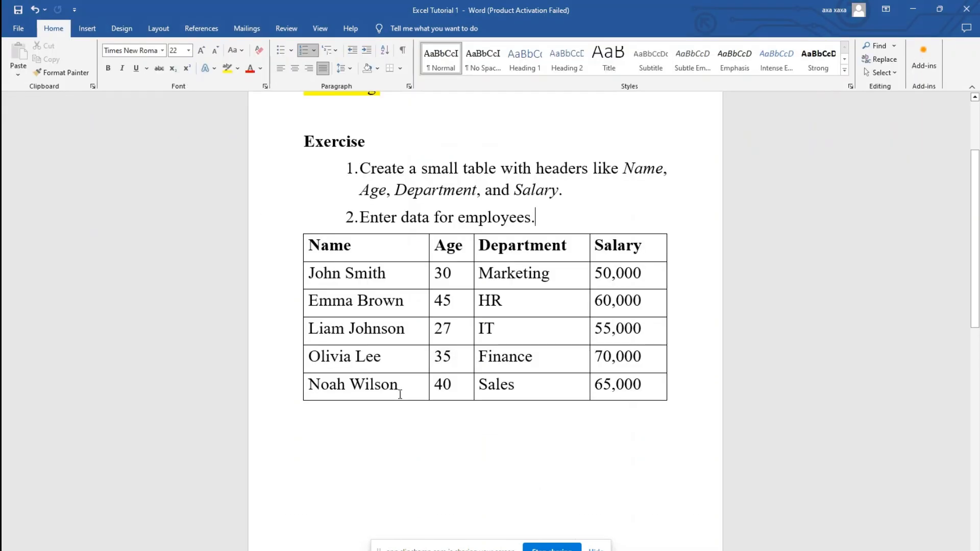
pyautogui.click(406, 298)
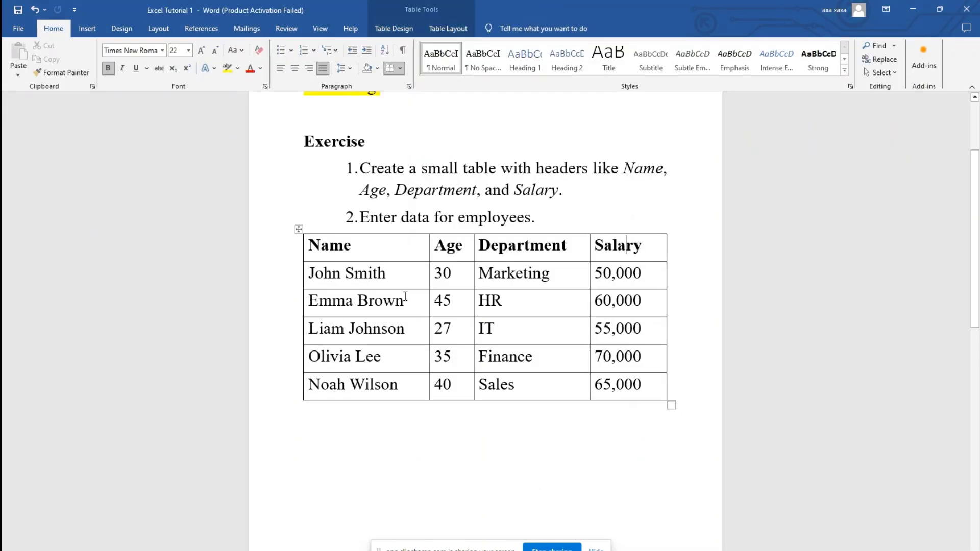
pyautogui.moveTo(376, 276); pyautogui.dragTo(381, 374)
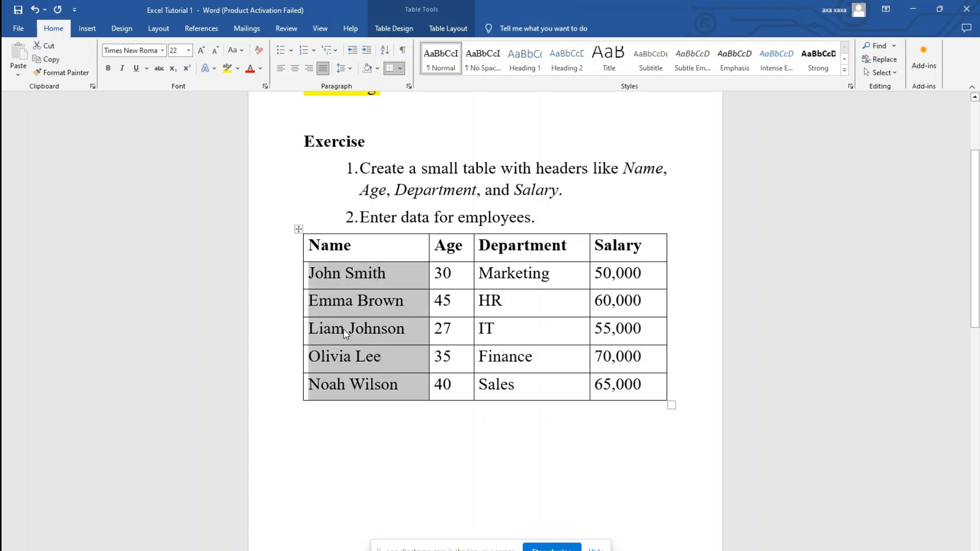
pyautogui.click(356, 345)
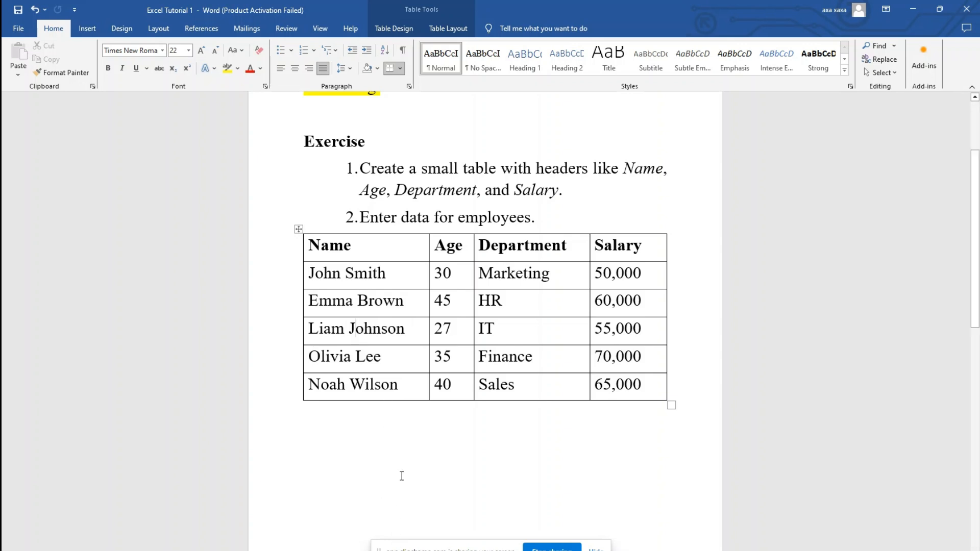
# Switch to Excel and enter the first two employees' full names in A2 and A3.
pyautogui.hotkey('alt', 'Tab')
pyautogui.click(43, 159)
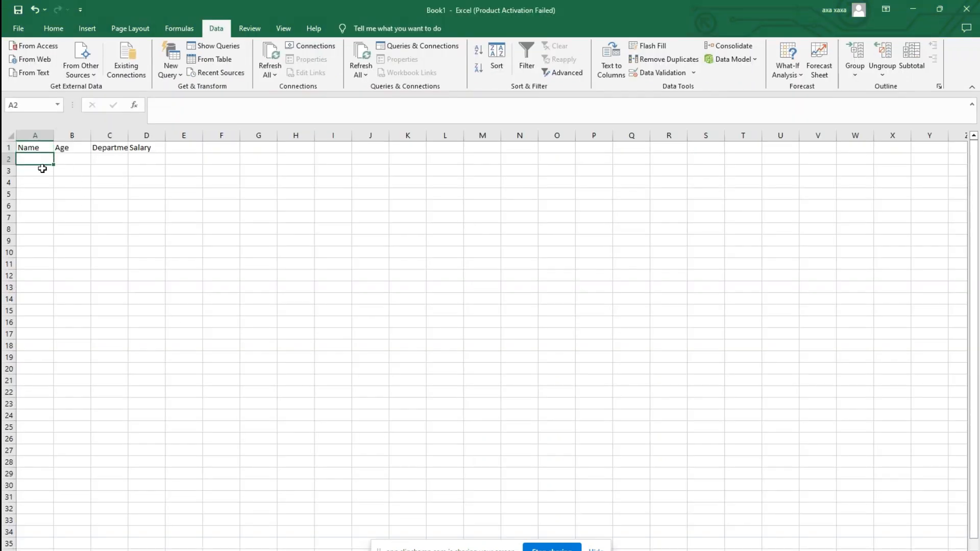
pyautogui.write('John')
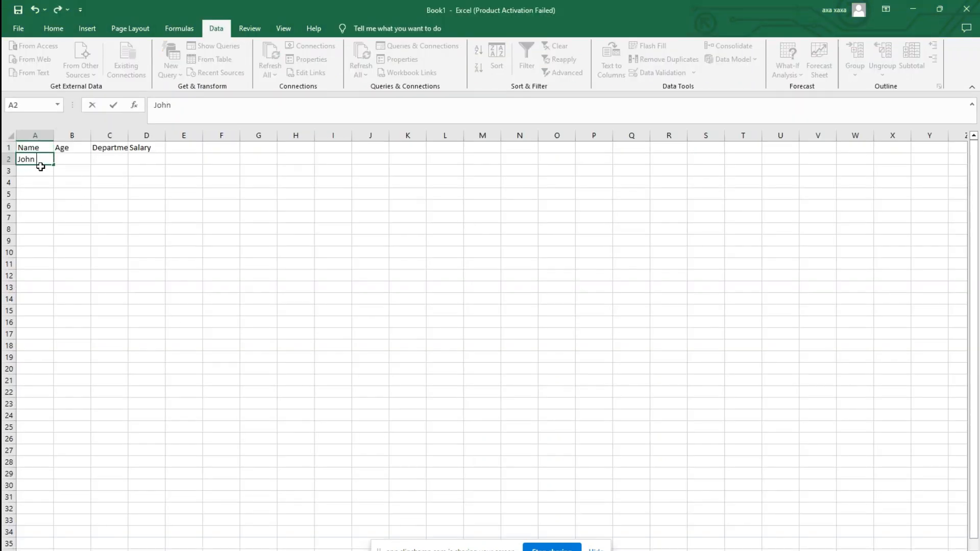
pyautogui.write(' Smith')
pyautogui.press('Return')
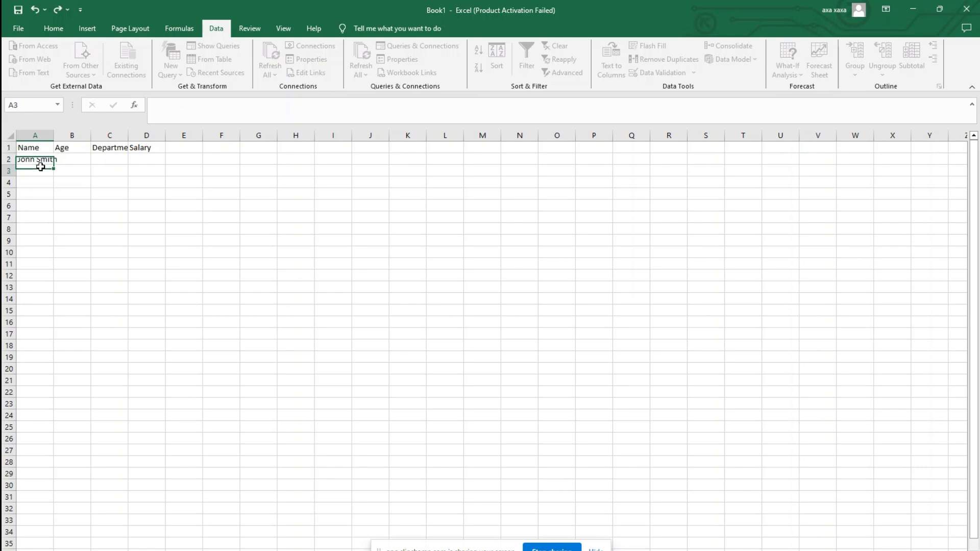
pyautogui.write('Emma Brown')
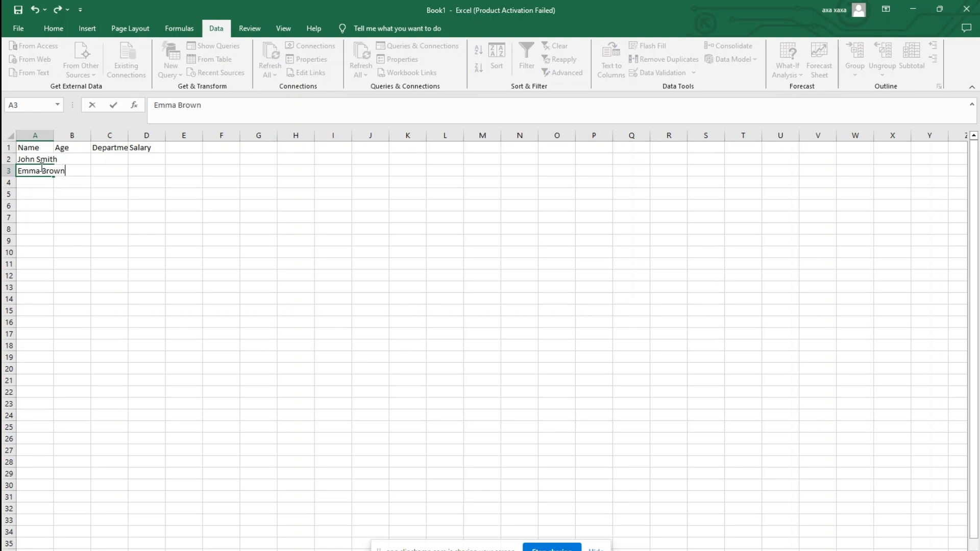
pyautogui.press('Return')
# Consult the Word table for the third and fourth employees' full names and enter them in A4 and A5 in Excel.
pyautogui.hotkey('alt', 'Tab')
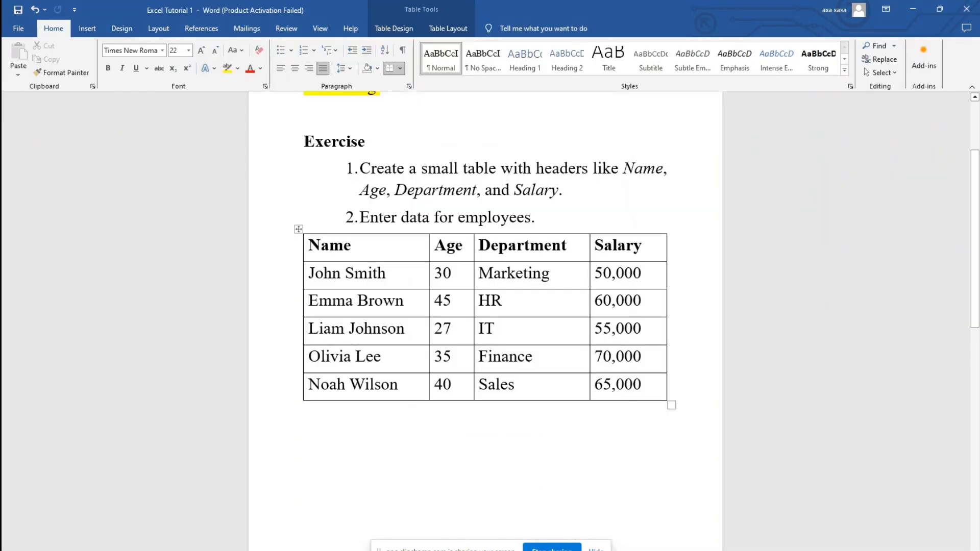
pyautogui.hotkey('alt', 'Tab')
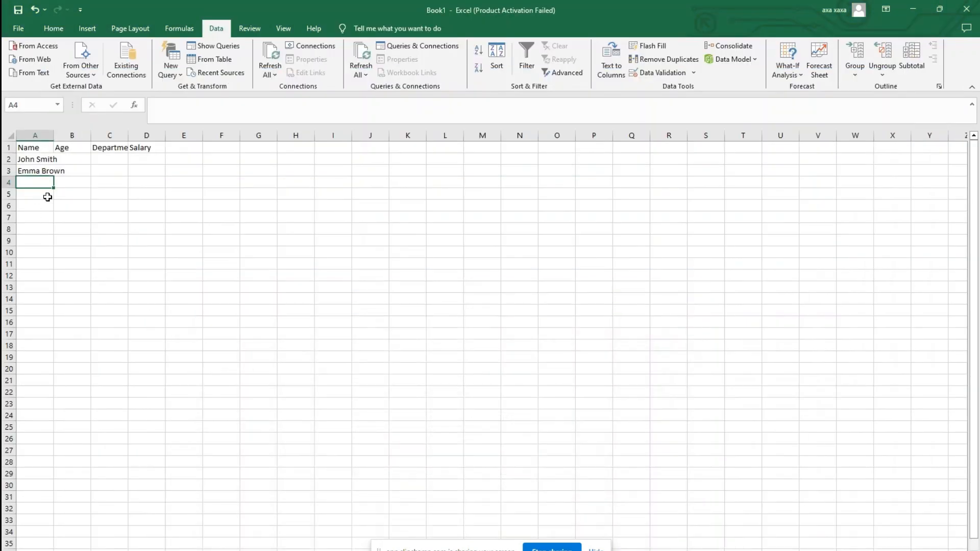
pyautogui.write('K')
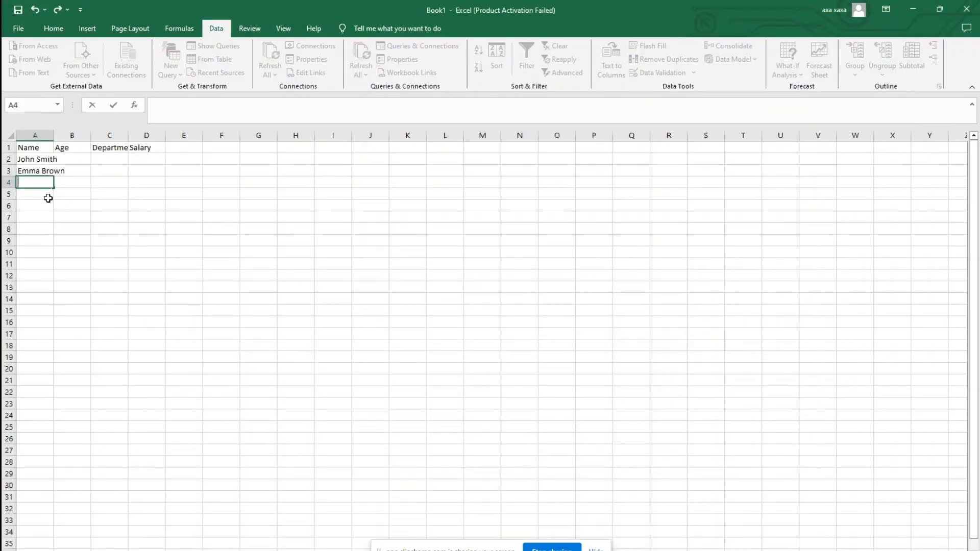
pyautogui.write('Liam Johnson')
pyautogui.press('Return')
pyautogui.write('Oli')
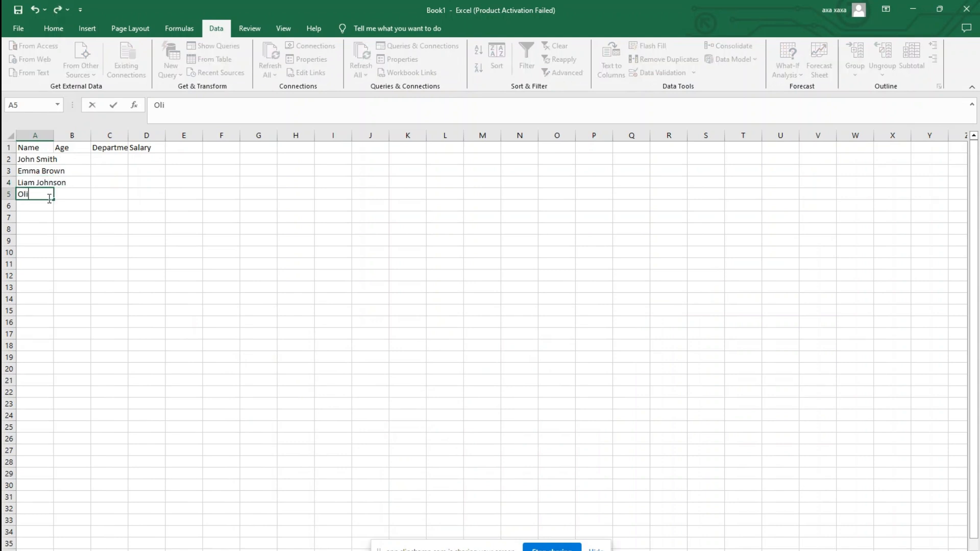
pyautogui.write('via Lee')
pyautogui.press('Return')
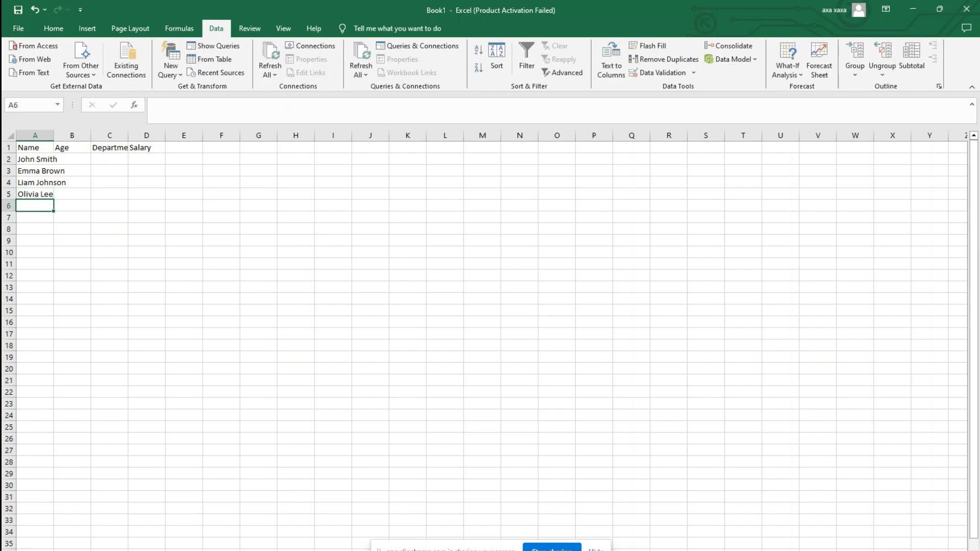
# Consult the Word table for the fifth employee's full name and enter it in A6 in Excel.
pyautogui.hotkey('alt', 'Tab')
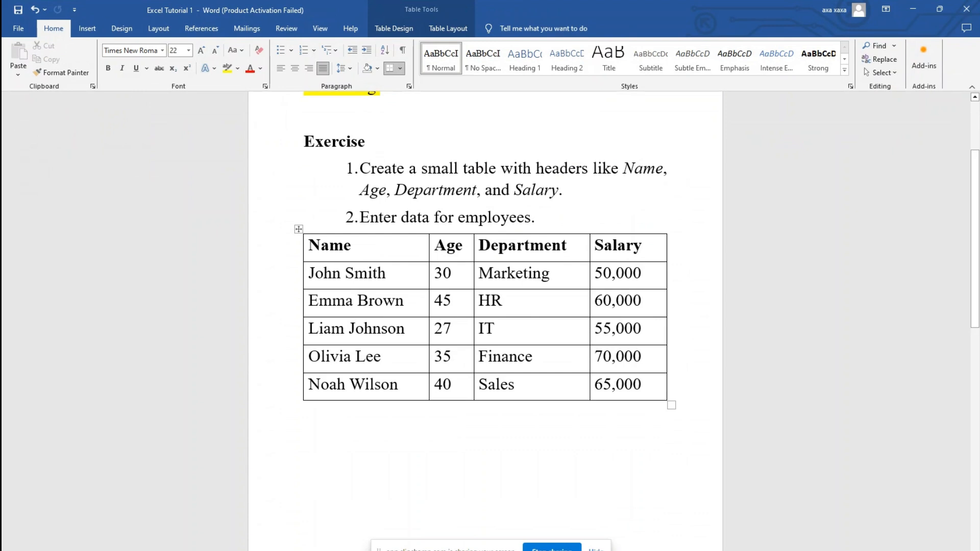
pyautogui.hotkey('alt', 'Tab')
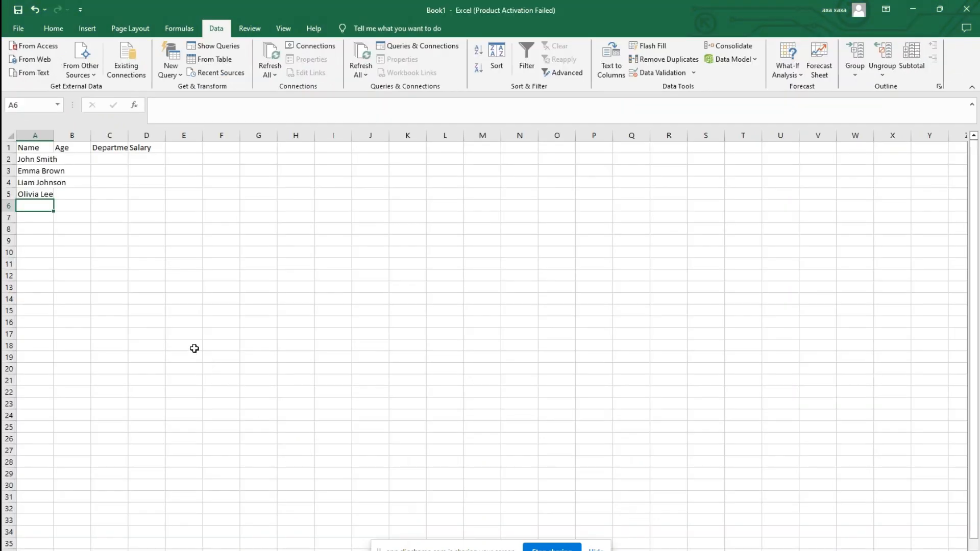
pyautogui.write('Name')
pyautogui.write('oa')
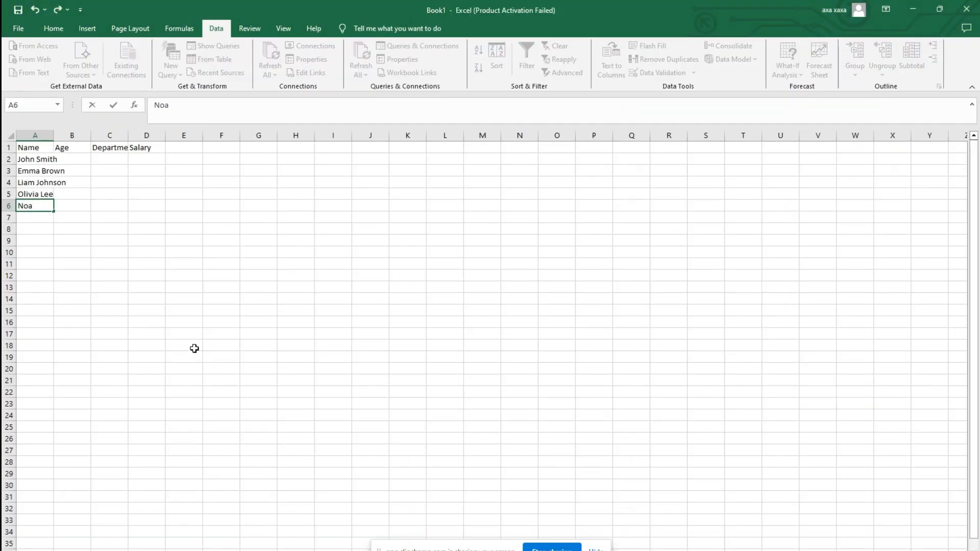
pyautogui.write('h W')
pyautogui.write('ilsom')
pyautogui.press('Return')
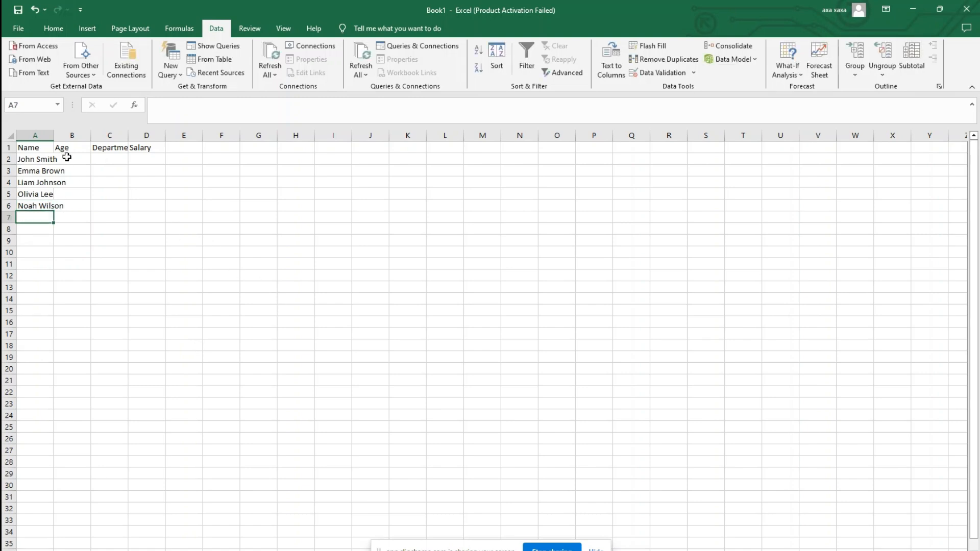
# Consult the Word table for the employees' ages and enter 30, 45 and 27 in B2, B3 and B4 in Excel.
pyautogui.moveTo(69, 160); pyautogui.dragTo(93, 207)
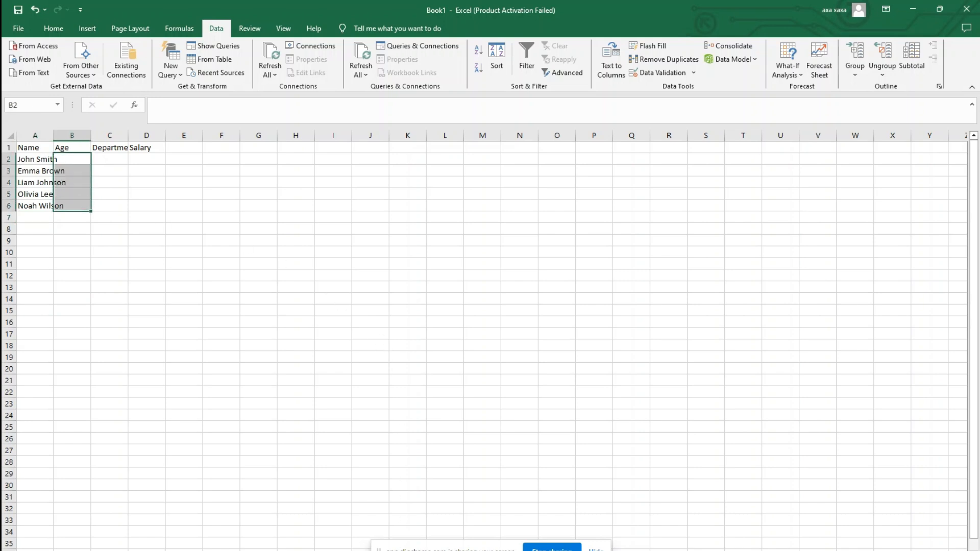
pyautogui.hotkey('alt', 'Tab')
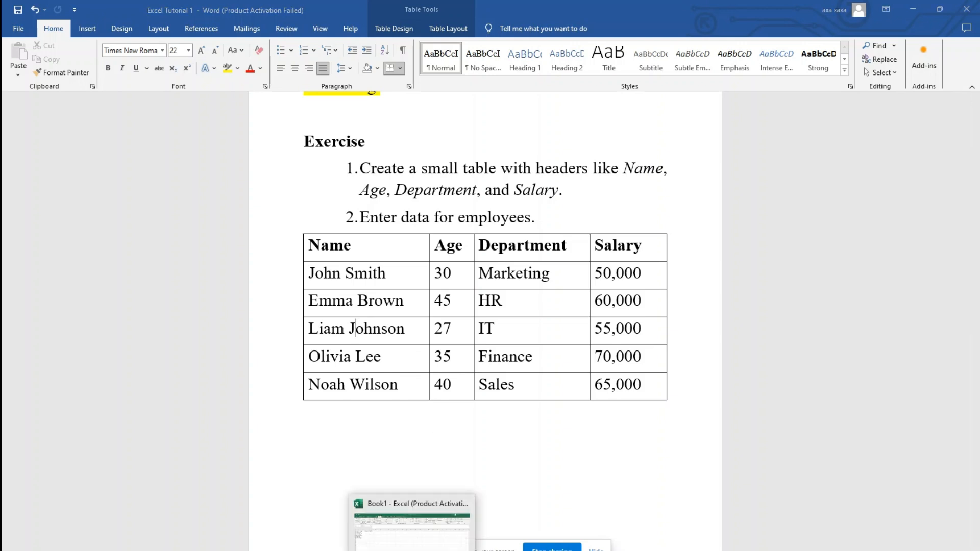
pyautogui.click(381, 530)
pyautogui.click(88, 161)
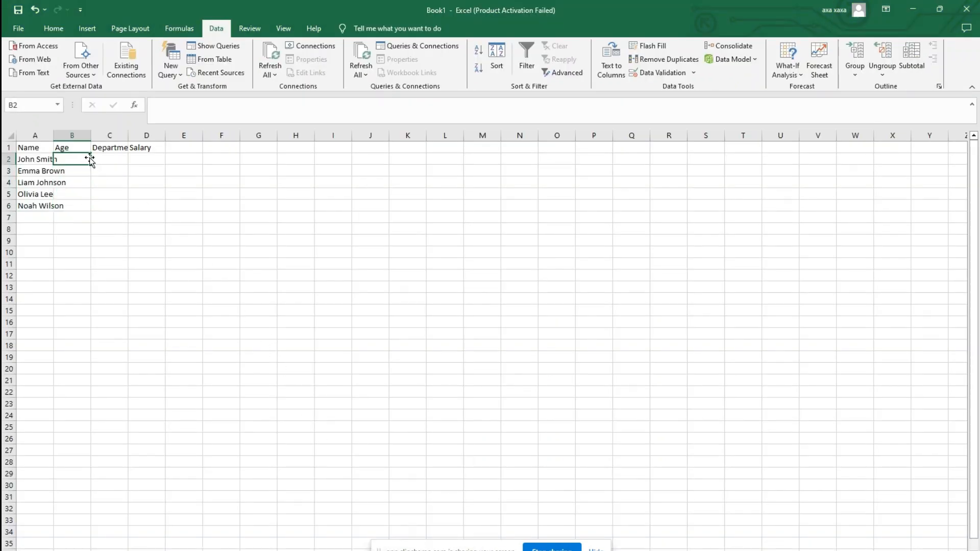
pyautogui.write('35')
pyautogui.press('Return')
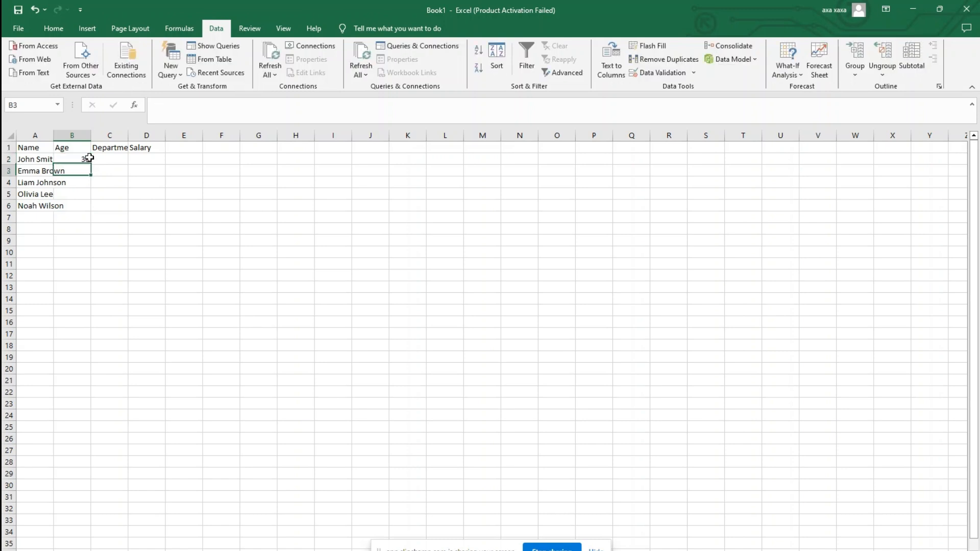
pyautogui.write('45')
pyautogui.press('Return')
pyautogui.write('27')
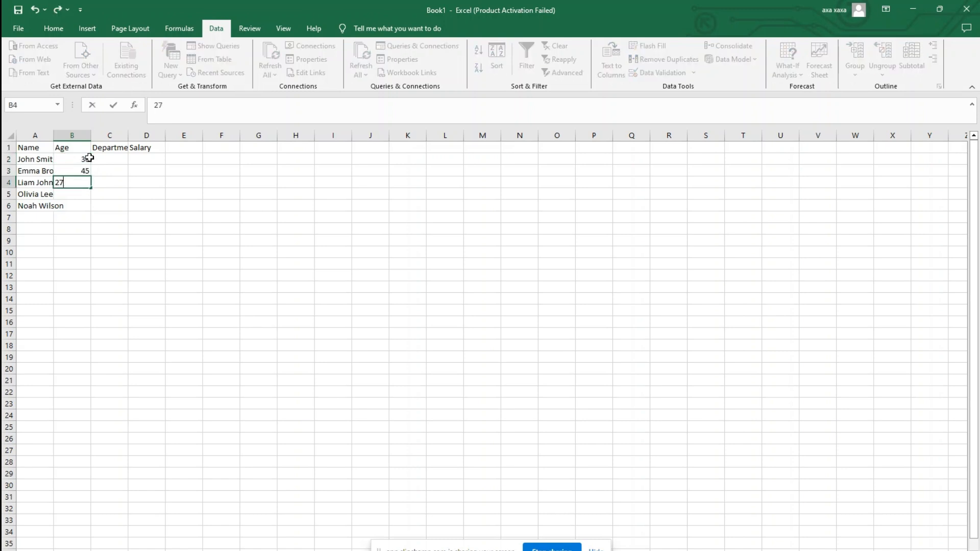
pyautogui.hotkey('ctrl', 'Return')
pyautogui.press('Return')
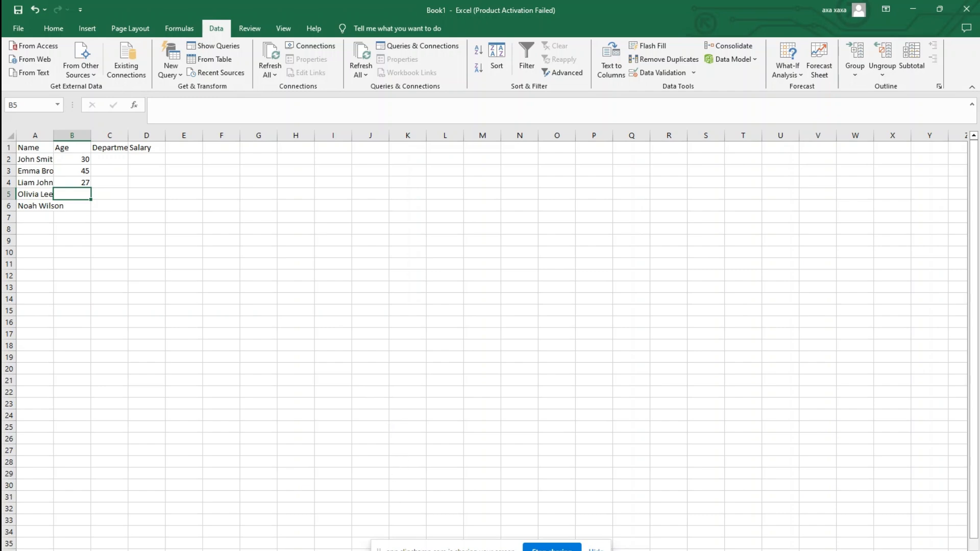
# Consult the Word table for the last two ages and enter 35 in B5 and 40 in B6 in Excel.
pyautogui.hotkey('alt', 'Tab')
pyautogui.hotkey('alt', 'Tab')
pyautogui.write('35')
pyautogui.press('Return')
pyautogui.write('4')
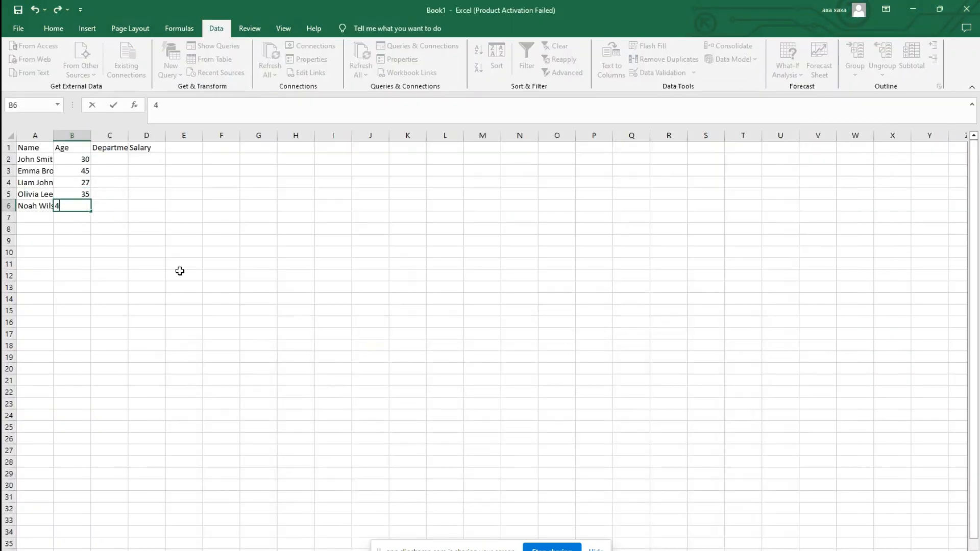
pyautogui.write('0')
pyautogui.press('Return')
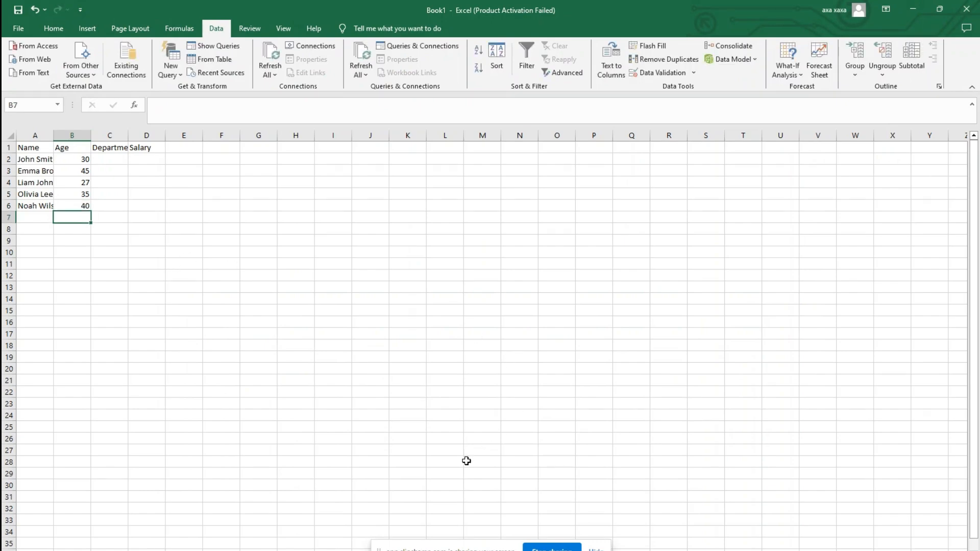
# Consult the Word table for the departments and enter Marketing in C2 and HR in C3 in Excel.
pyautogui.hotkey('alt', 'Tab')
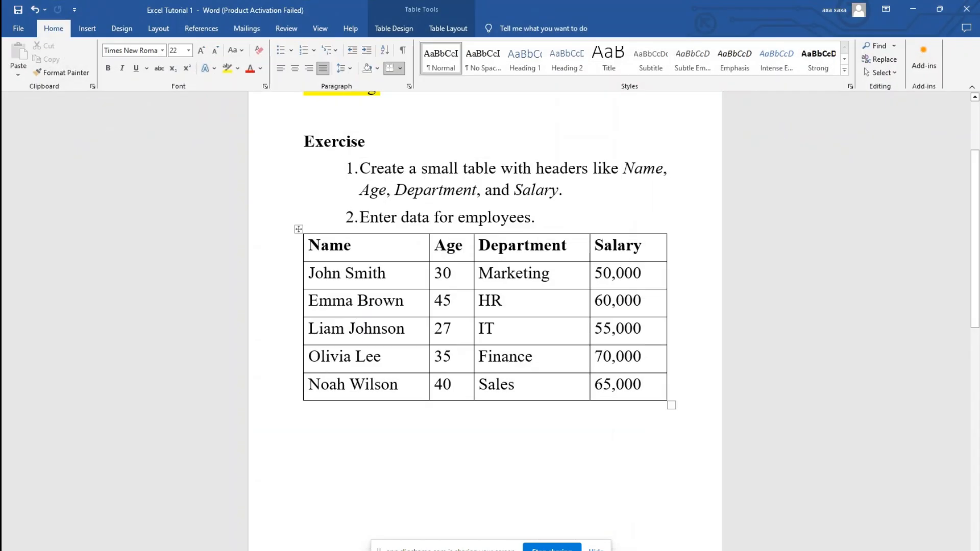
pyautogui.hotkey('alt', 'Tab')
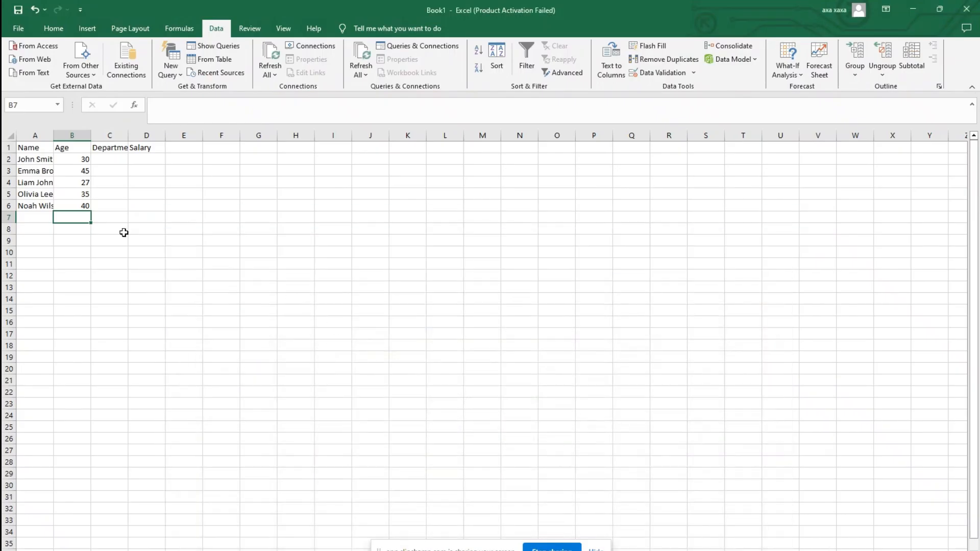
pyautogui.click(99, 160)
pyautogui.write('Mar')
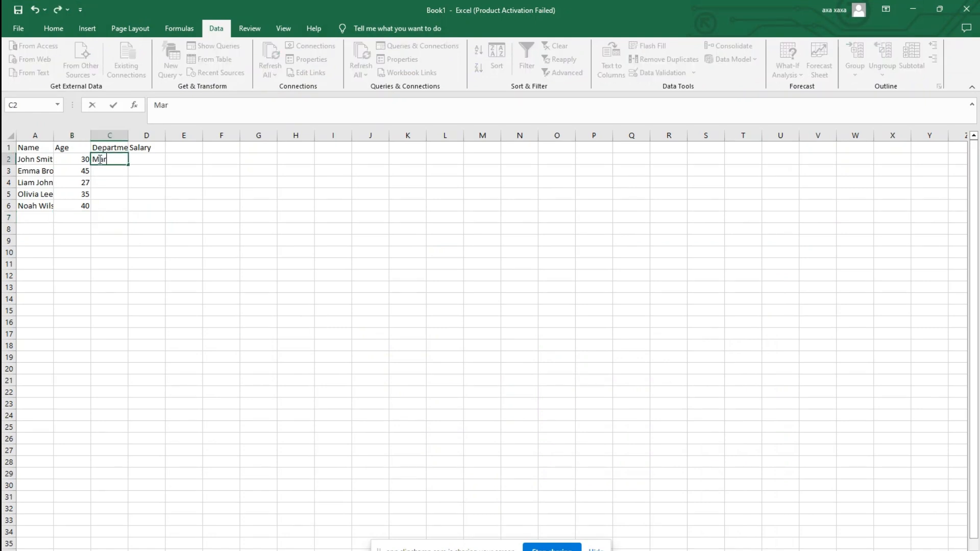
pyautogui.write('keting')
pyautogui.press('Return')
pyautogui.write('HR')
pyautogui.press('Return')
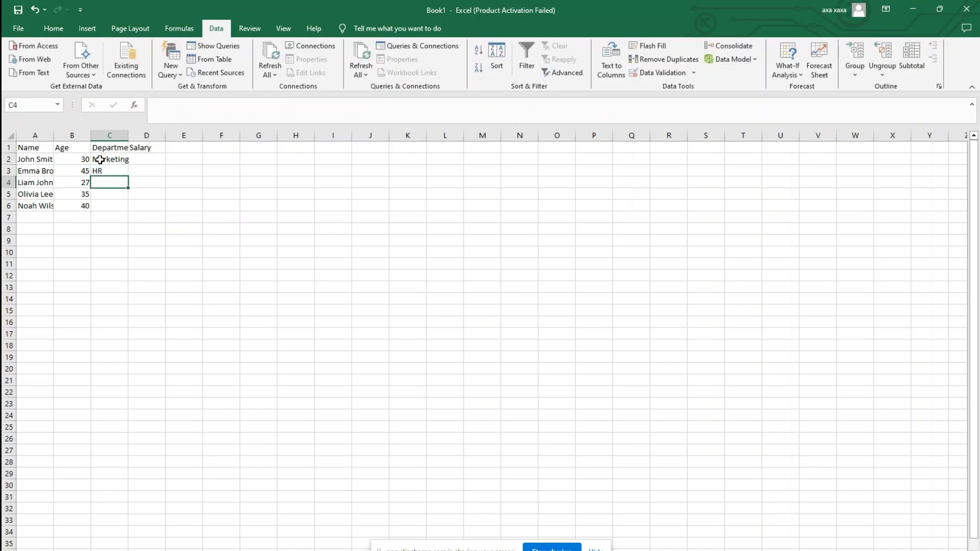
# Enter the remaining departments IT, Finance and Sales in C4, C5 and C6, and review the entries in C2:C6.
pyautogui.write('IT')
pyautogui.press('Return')
pyautogui.write('Finance')
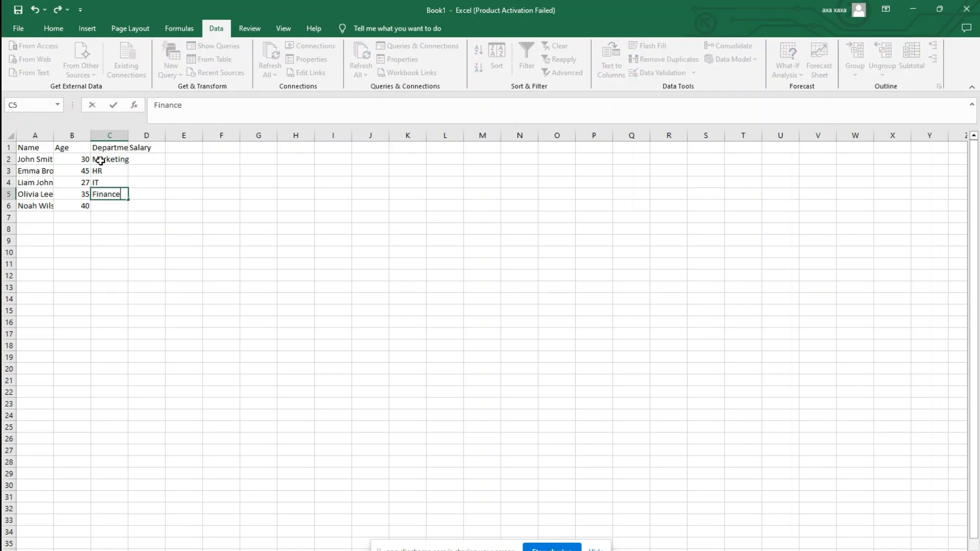
pyautogui.press('Return')
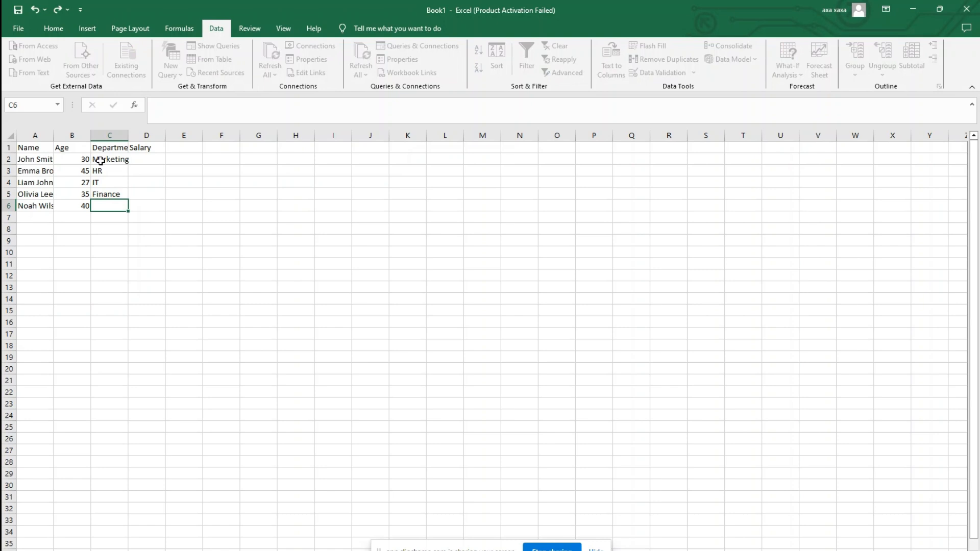
pyautogui.write('Sales')
pyautogui.press('Return')
pyautogui.moveTo(118, 163); pyautogui.dragTo(124, 203)
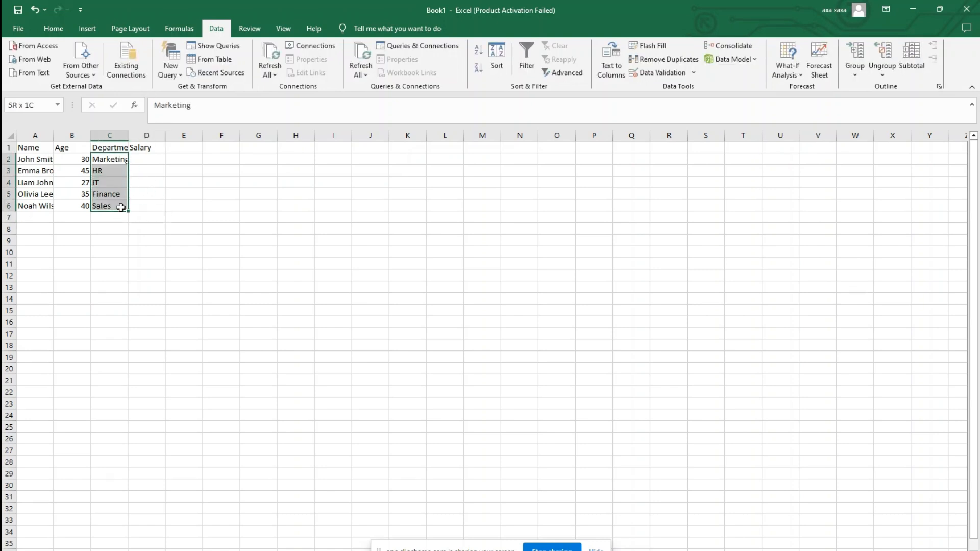
pyautogui.click(156, 197)
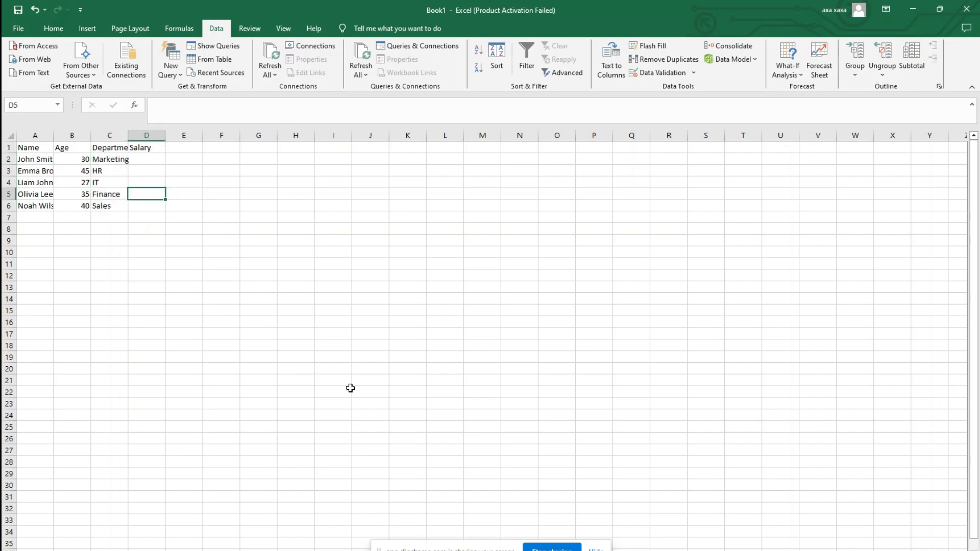
# Consult the Word table for departments and salaries, and enter 50,000 in D2 and 60,000 in D3 in Excel.
pyautogui.hotkey('alt', 'Tab')
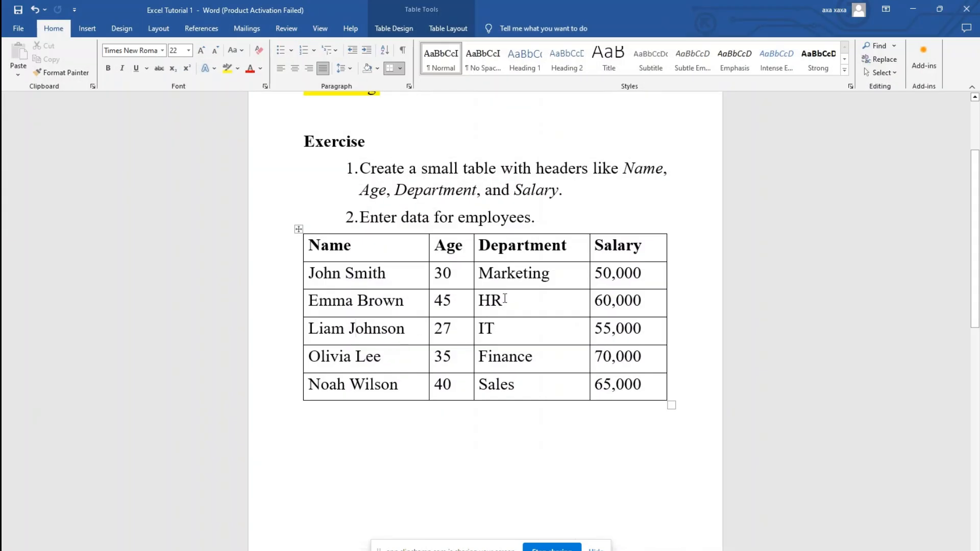
pyautogui.moveTo(515, 275); pyautogui.dragTo(527, 386)
pyautogui.click(520, 274)
pyautogui.hotkey('alt', 'Tab')
pyautogui.click(140, 159)
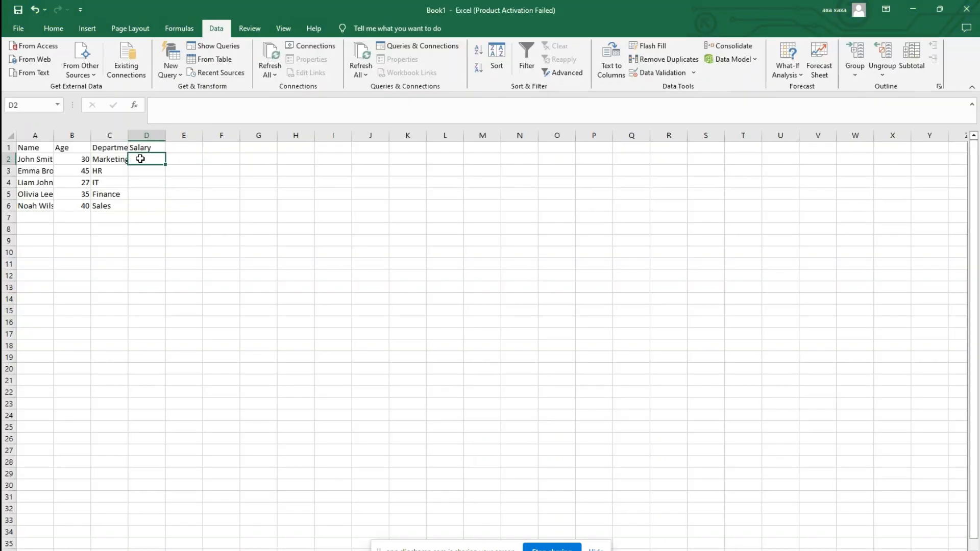
pyautogui.write('50,')
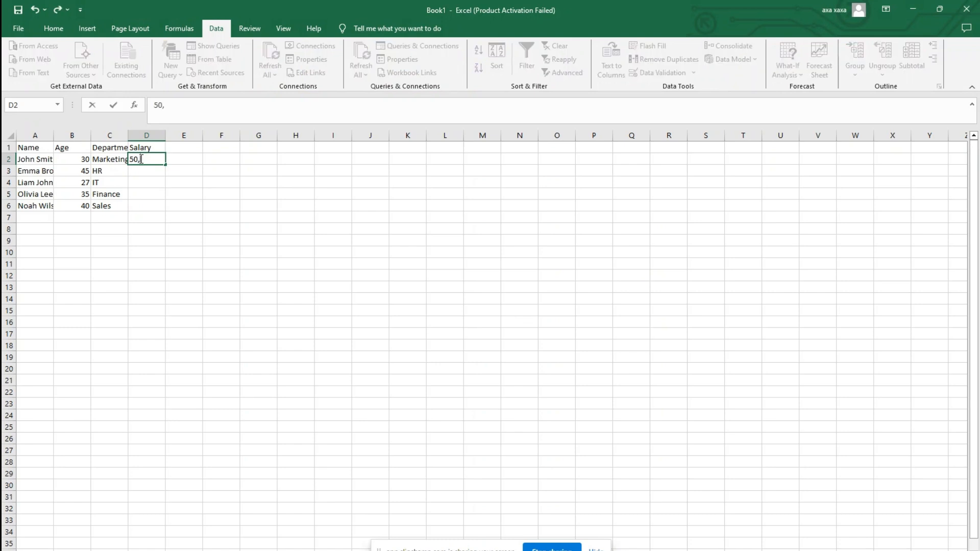
pyautogui.write('000')
pyautogui.press('Return')
pyautogui.write('60,000')
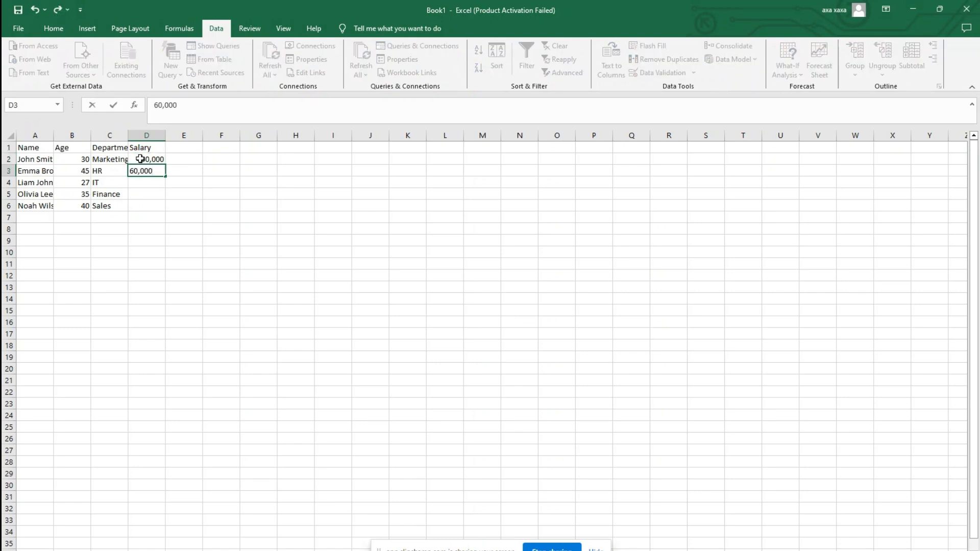
pyautogui.press('Return')
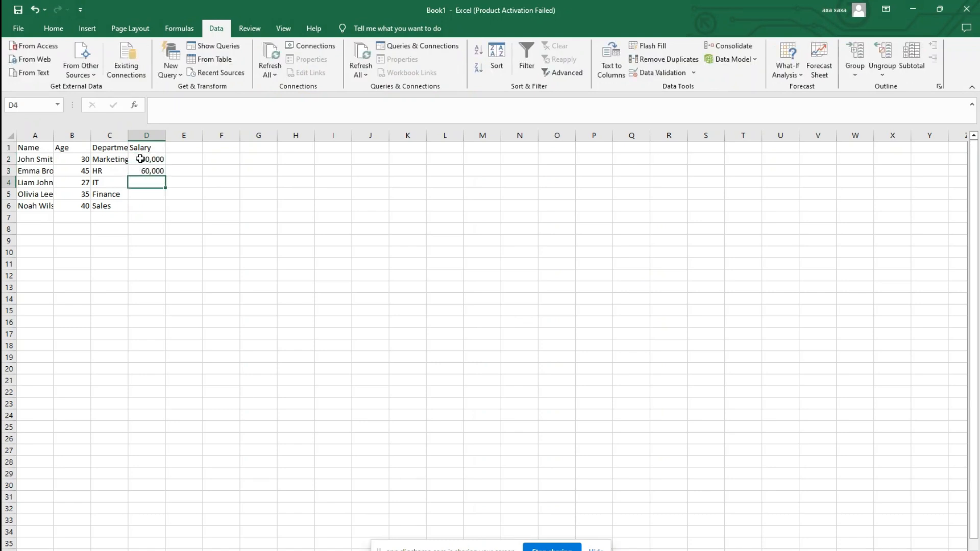
# Enter the third and fourth employees' salaries, 55,000 in D4 and 70,000 in D5.
pyautogui.write('55,000')
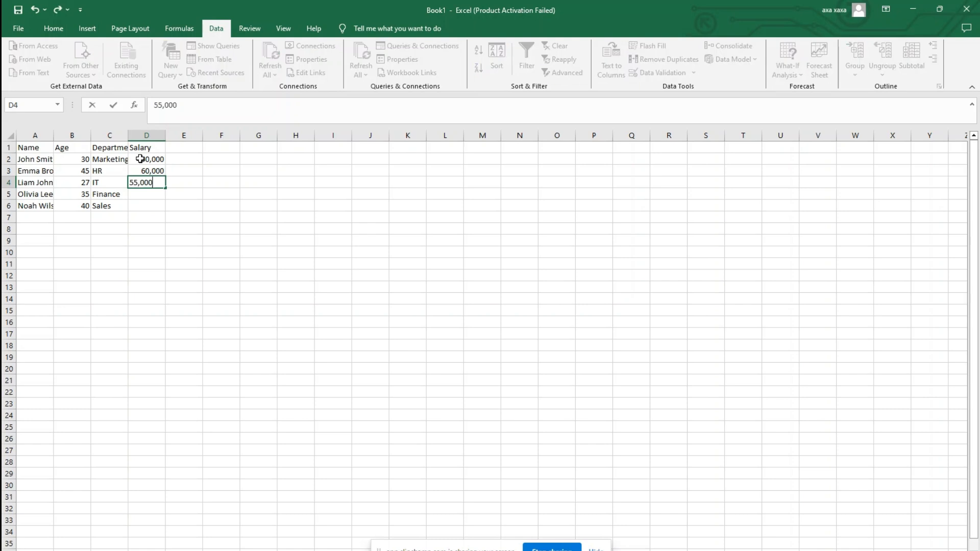
pyautogui.press('Return')
pyautogui.write('70,')
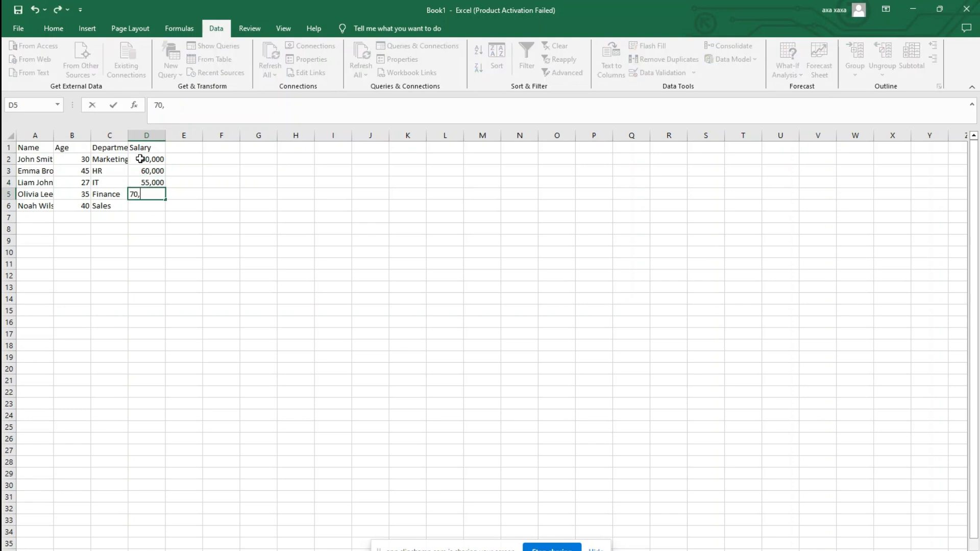
pyautogui.write('000')
pyautogui.press('Return')
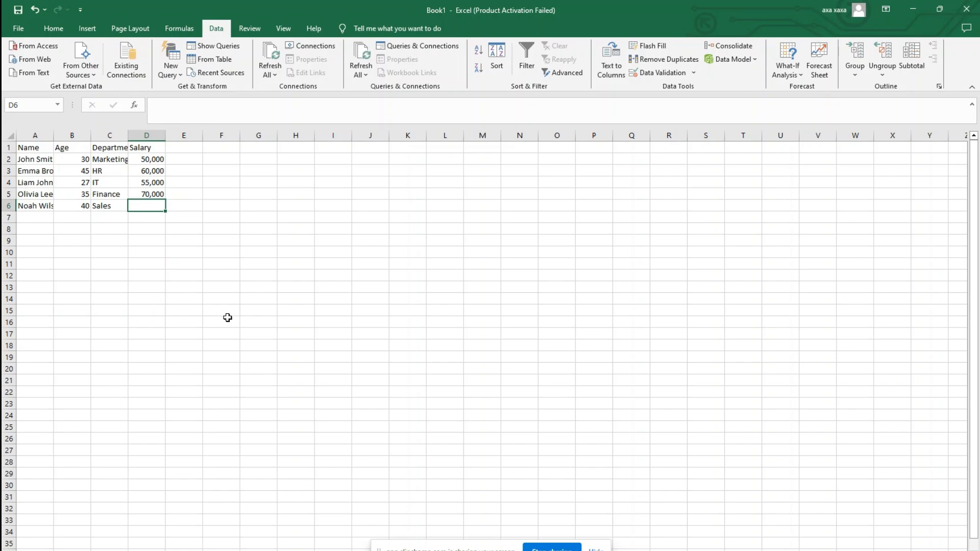
# Consult the Word table for the last salary and enter 65,000 in D6 in Excel.
pyautogui.hotkey('alt', 'Tab')
pyautogui.hotkey('alt', 'Tab')
pyautogui.write('65')
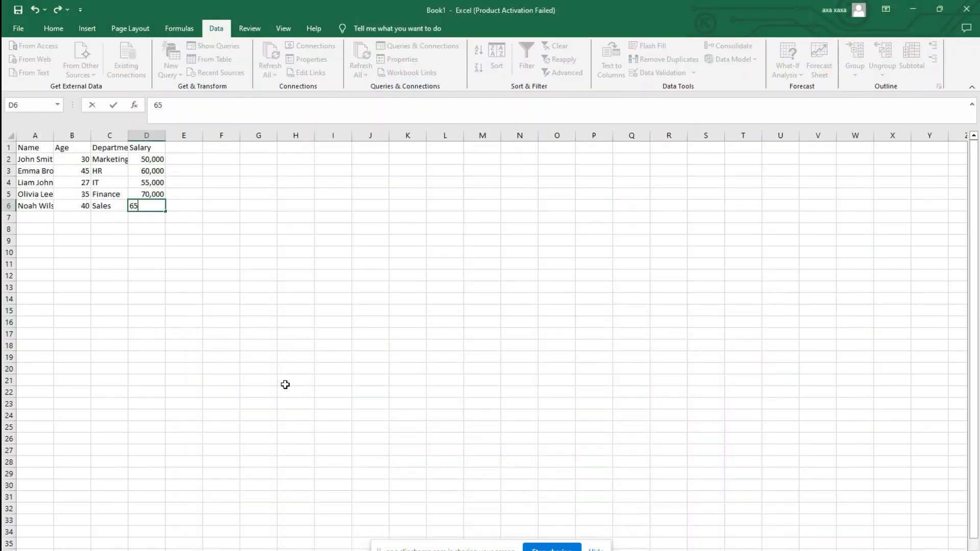
pyautogui.write(',000')
pyautogui.press('Return')
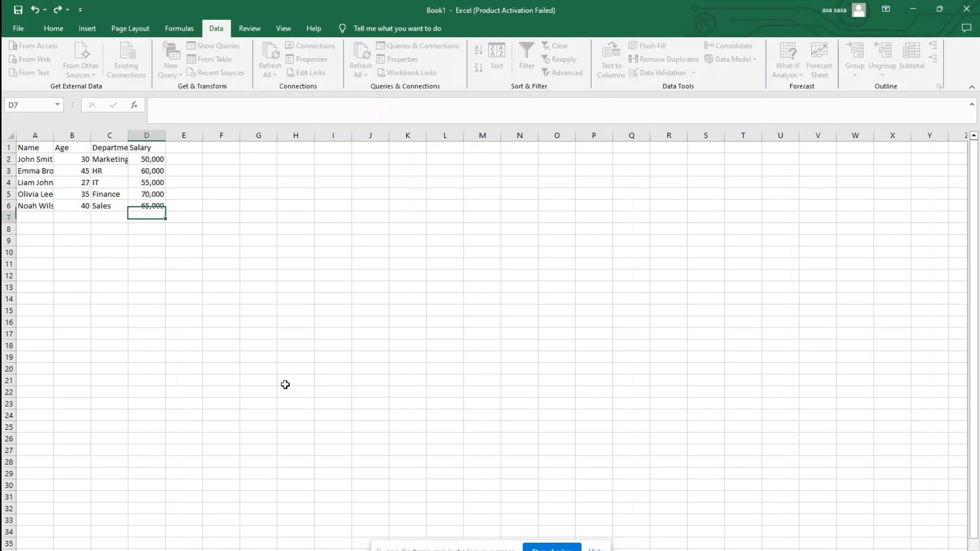
# Review the data table A1:D6, and switch to Word to read the header formatting instructions in exercise item 3.
pyautogui.moveTo(45, 150); pyautogui.dragTo(158, 205)
pyautogui.click(249, 230)
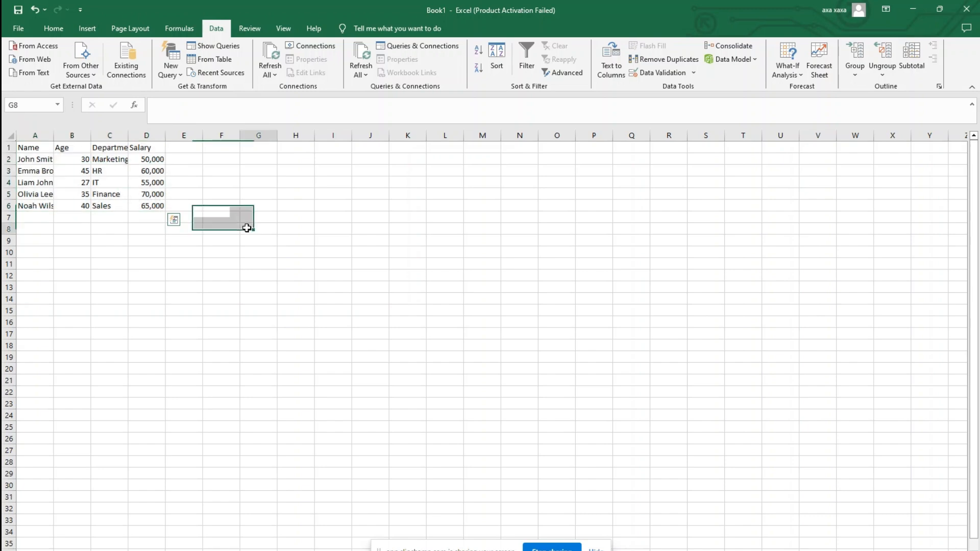
pyautogui.hotkey('alt', 'Tab')
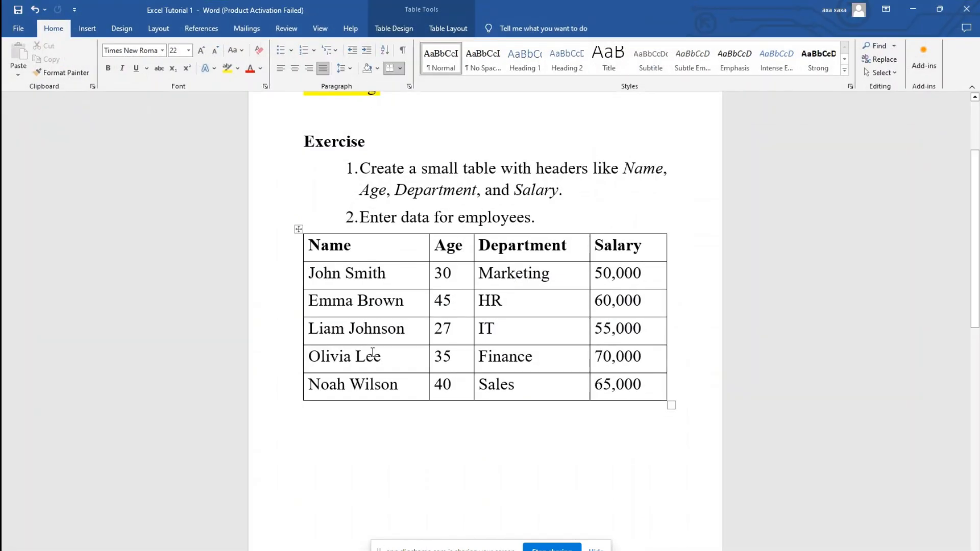
pyautogui.scroll(-6, 416, 359)
pyautogui.scroll(-4, 416, 359)
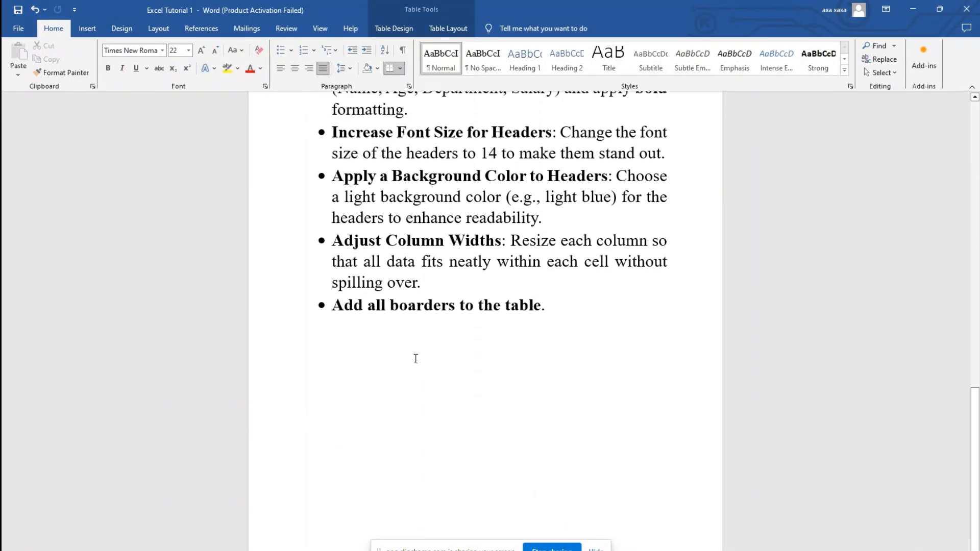
pyautogui.scroll(2, 416, 352)
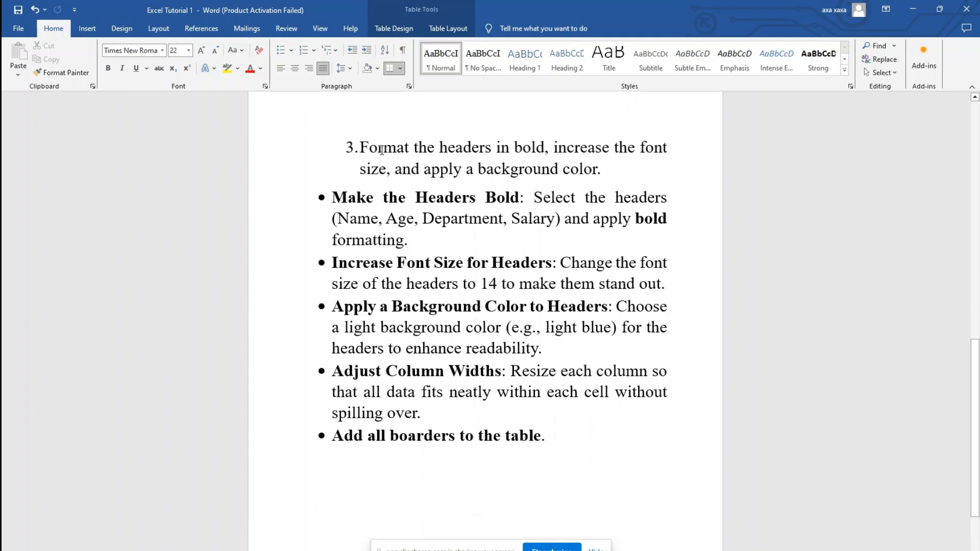
pyautogui.moveTo(381, 150); pyautogui.dragTo(612, 170)
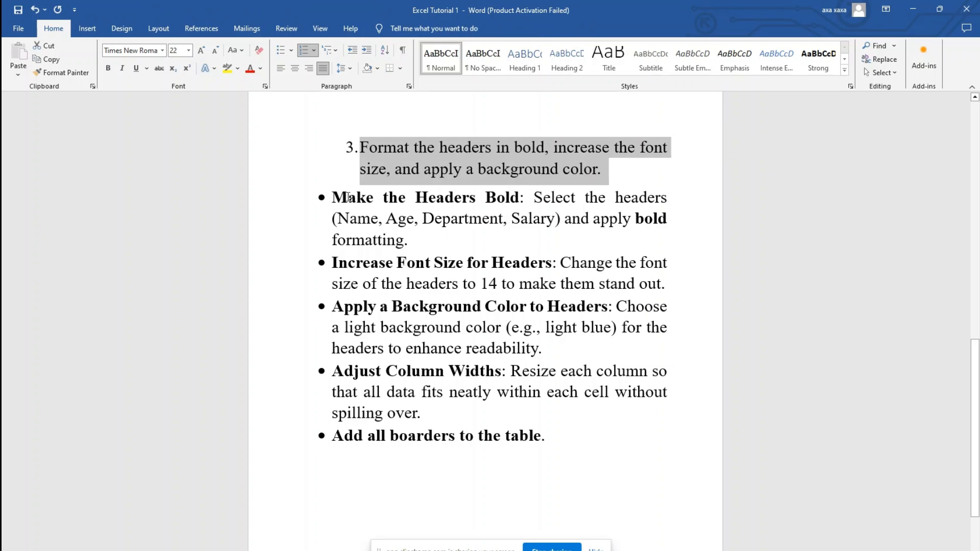
pyautogui.moveTo(349, 197); pyautogui.dragTo(503, 192)
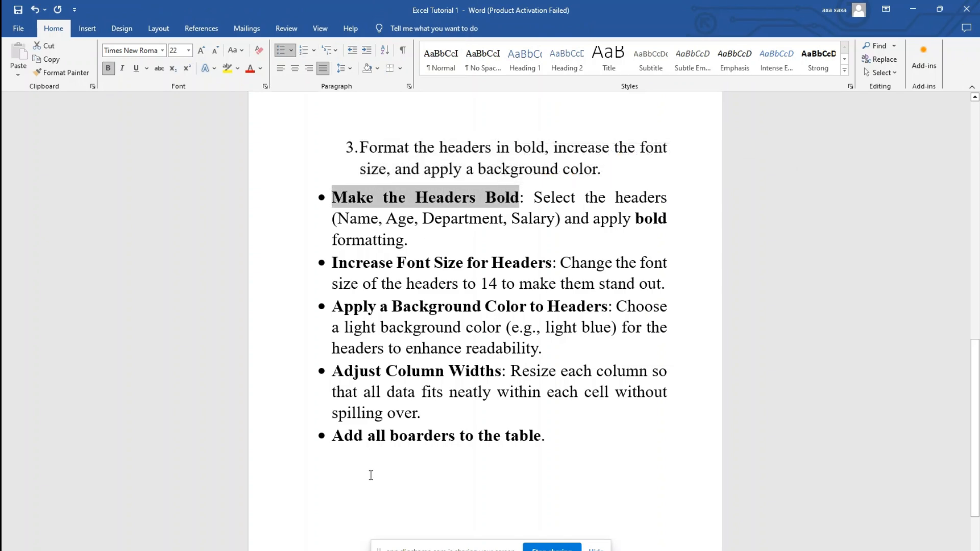
# Switch to Excel and make the header cells A1:D1 bold.
pyautogui.hotkey('alt', 'Tab')
pyautogui.click(36, 148)
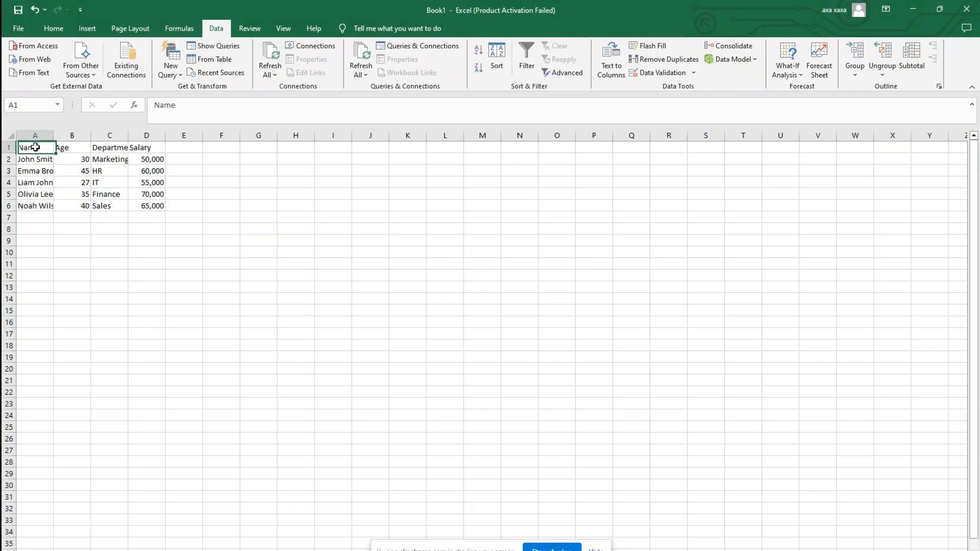
pyautogui.moveTo(36, 147); pyautogui.dragTo(153, 149)
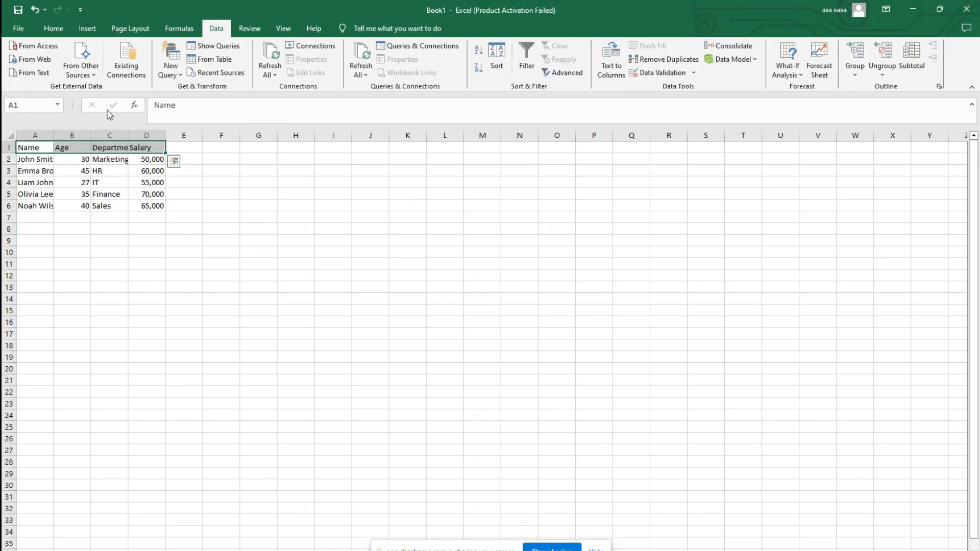
pyautogui.click(54, 29)
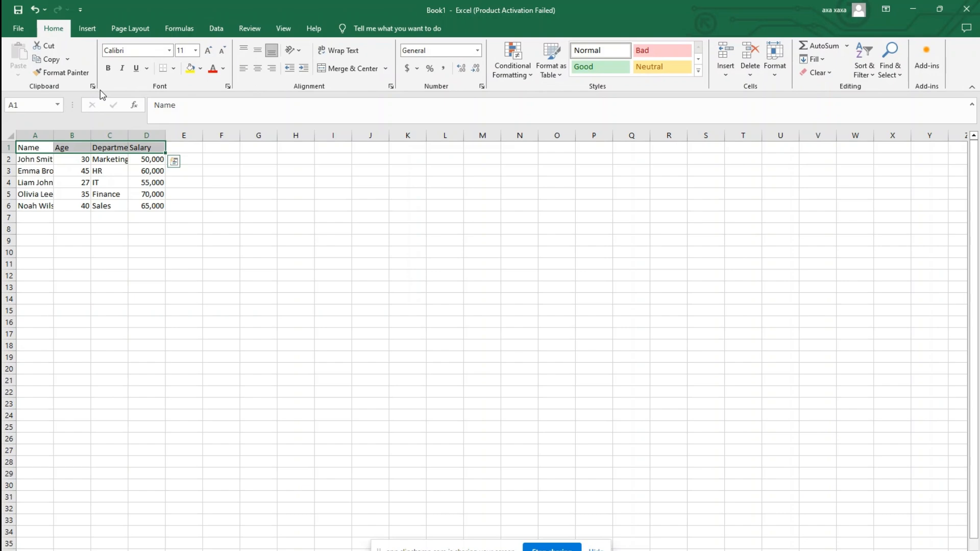
pyautogui.click(108, 72)
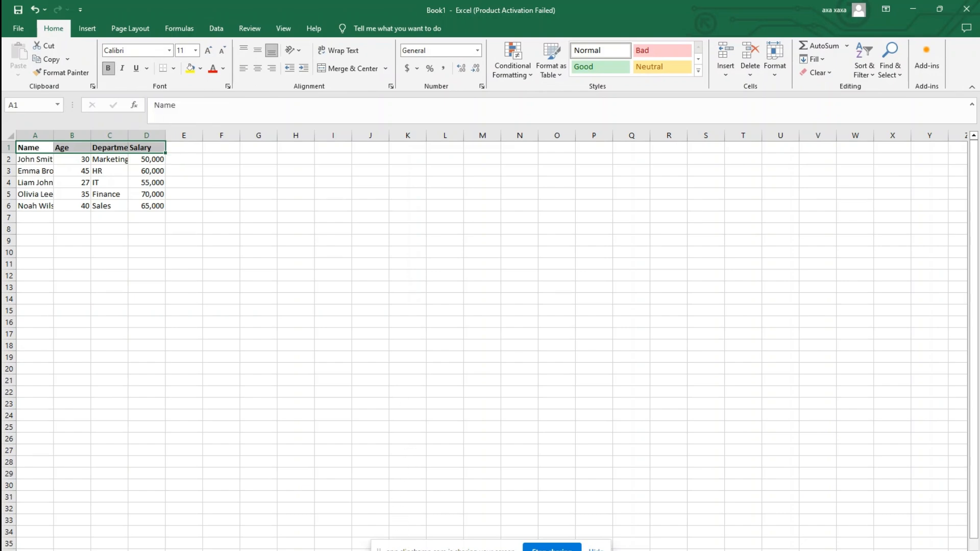
# Highlight the required header size 14 in Word in yellow, and set the Excel headers A1:D1 to font size 14.
pyautogui.hotkey('alt', 'Tab')
pyautogui.moveTo(333, 263); pyautogui.dragTo(532, 265)
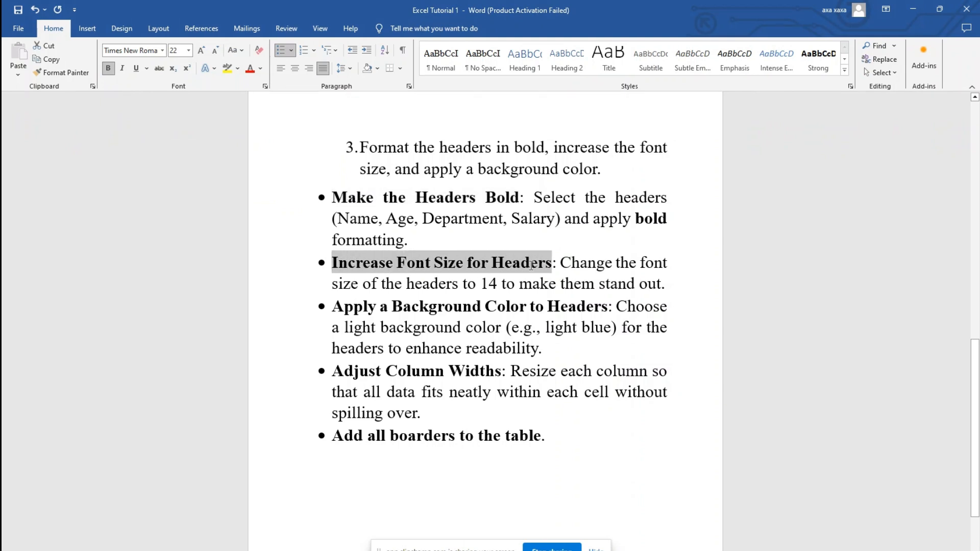
pyautogui.doubleClick(488, 283)
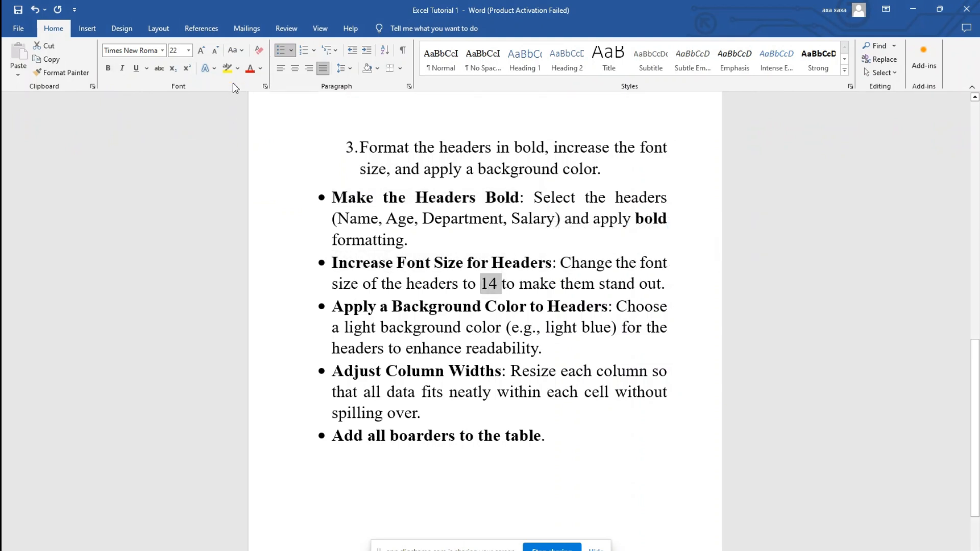
pyautogui.click(227, 68)
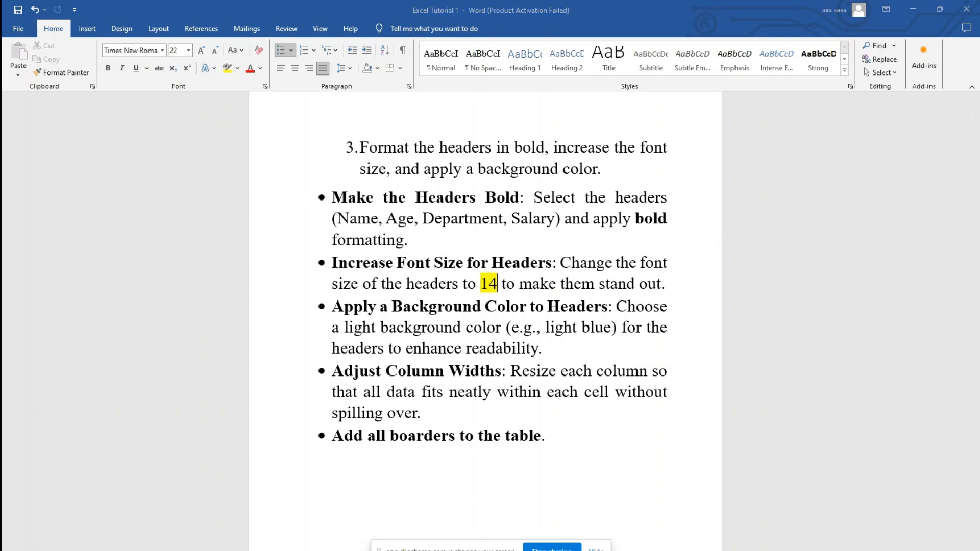
pyautogui.hotkey('alt', 'Tab')
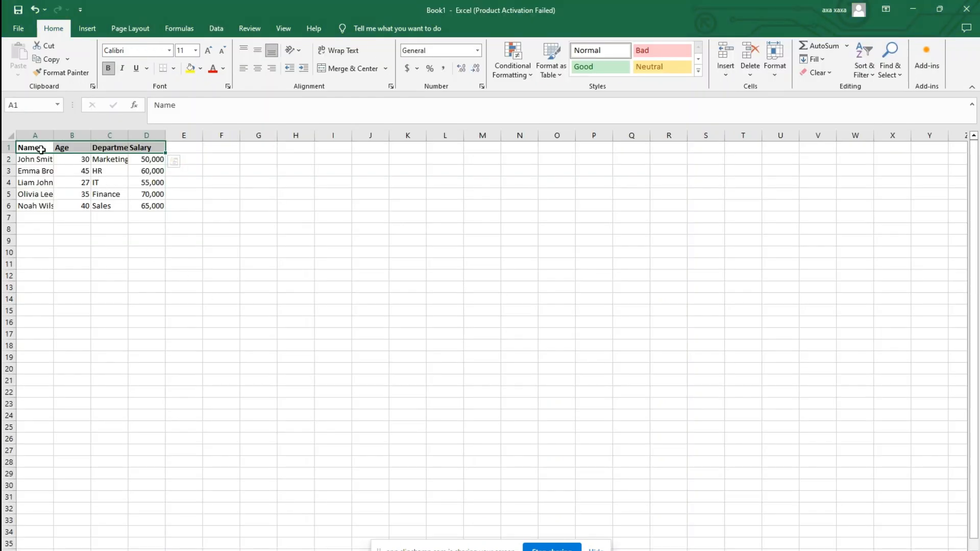
pyautogui.click(195, 50)
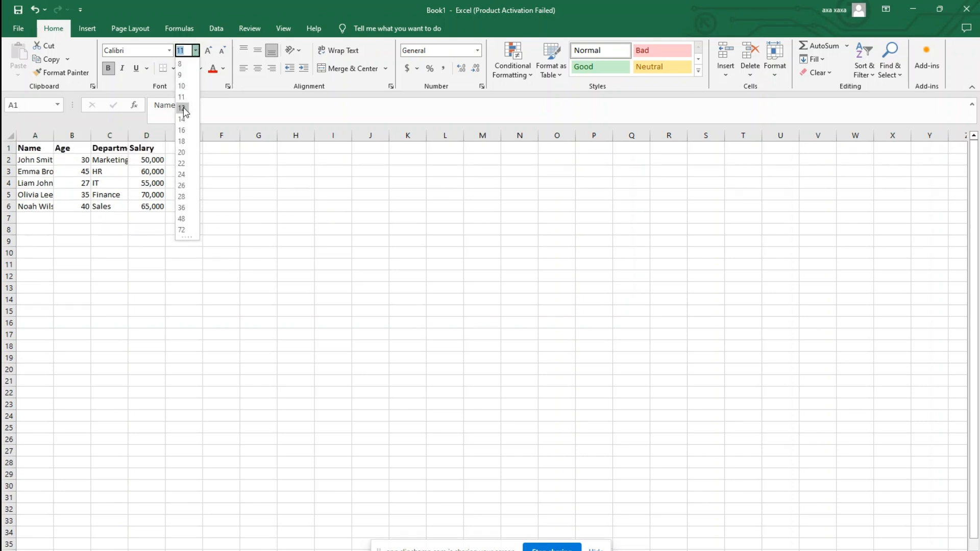
pyautogui.click(183, 118)
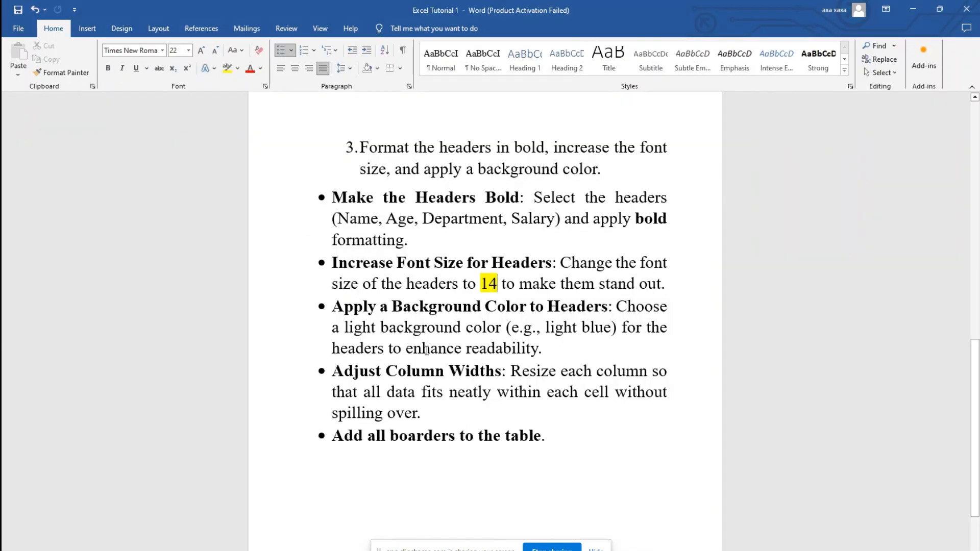
# Highlight "light blue" in the Word background colour instruction in yellow, and fill the Excel headers A1:D1 with light blue.
pyautogui.moveTo(348, 310); pyautogui.dragTo(607, 309)
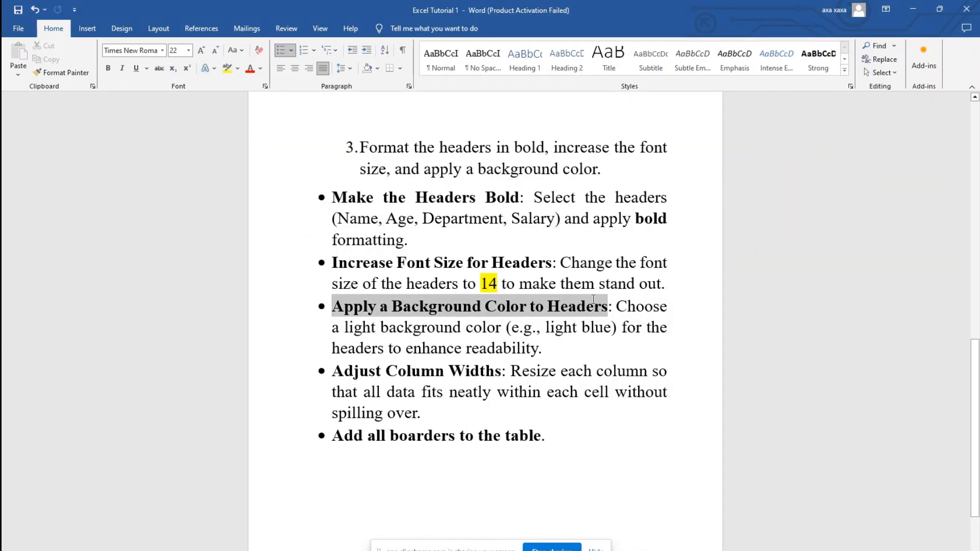
pyautogui.moveTo(547, 327); pyautogui.dragTo(611, 327)
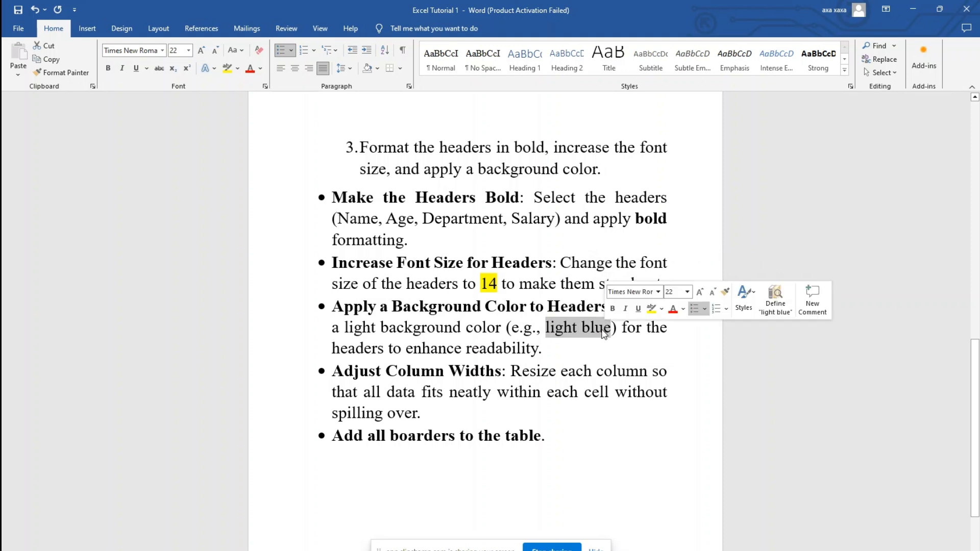
pyautogui.click(227, 69)
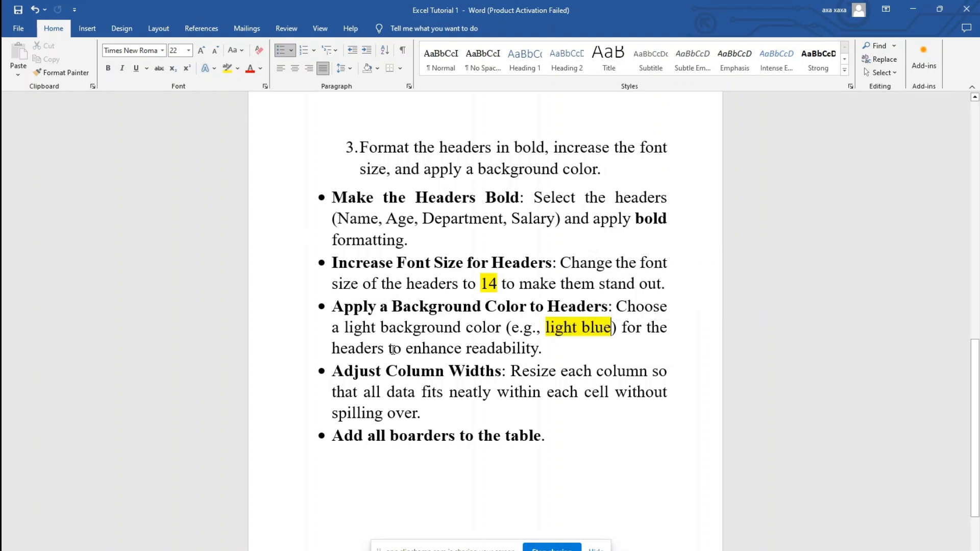
pyautogui.hotkey('alt', 'Tab')
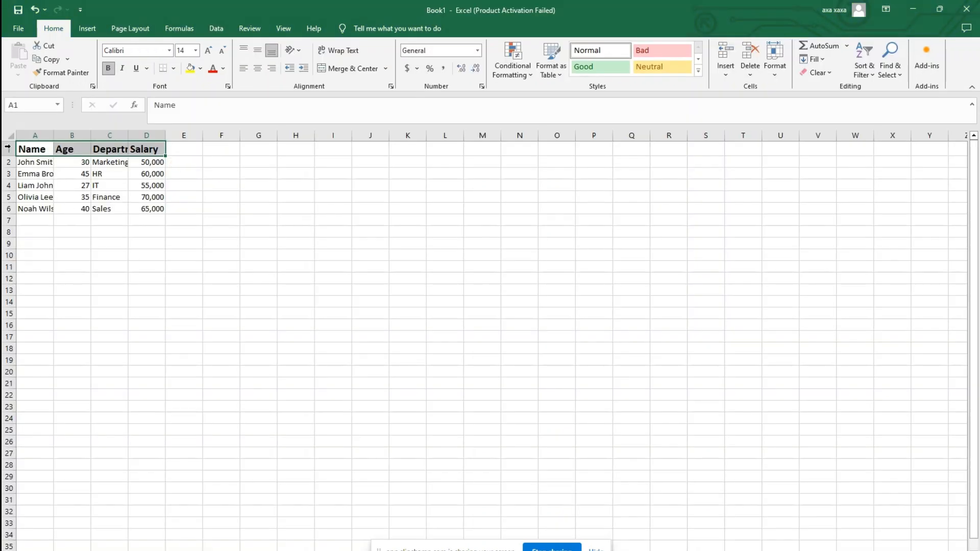
pyautogui.moveTo(35, 148); pyautogui.dragTo(149, 148)
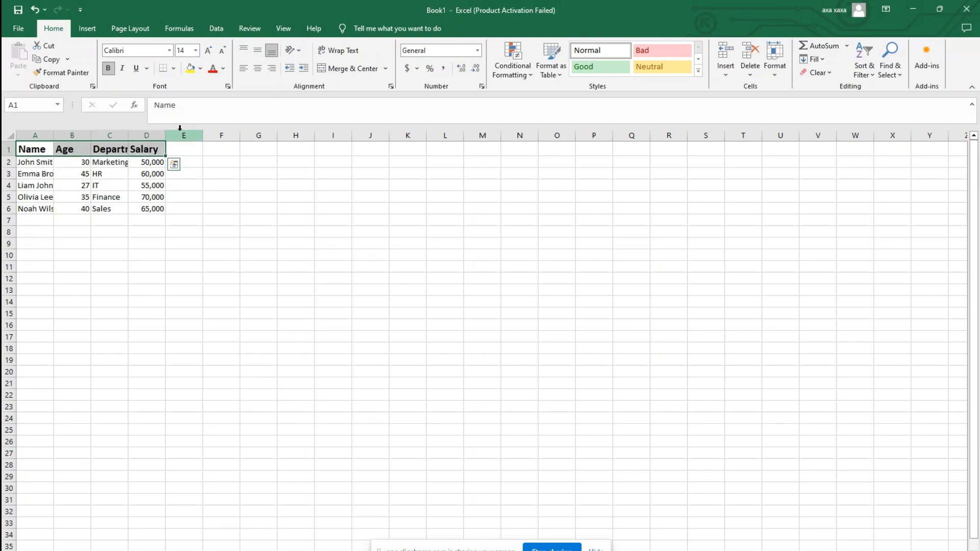
pyautogui.click(203, 69)
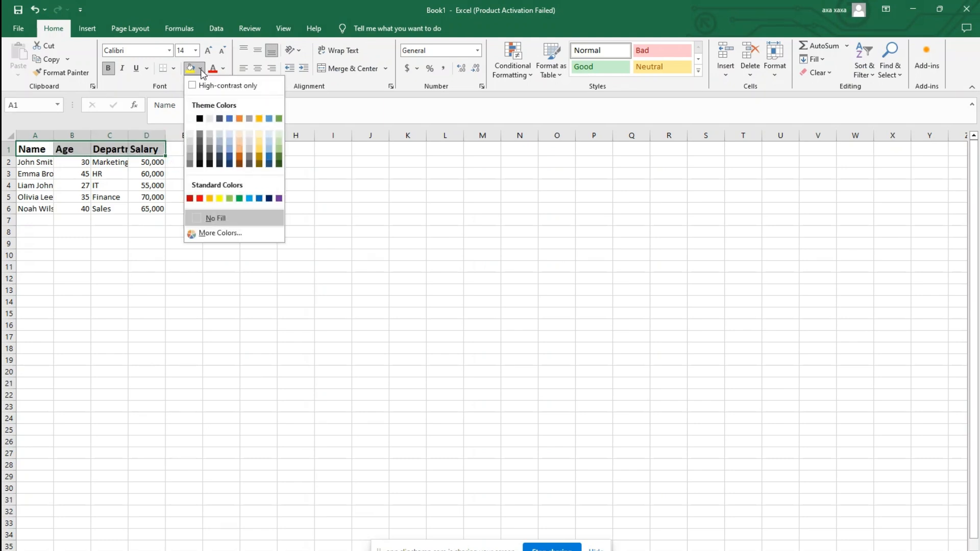
pyautogui.click(269, 145)
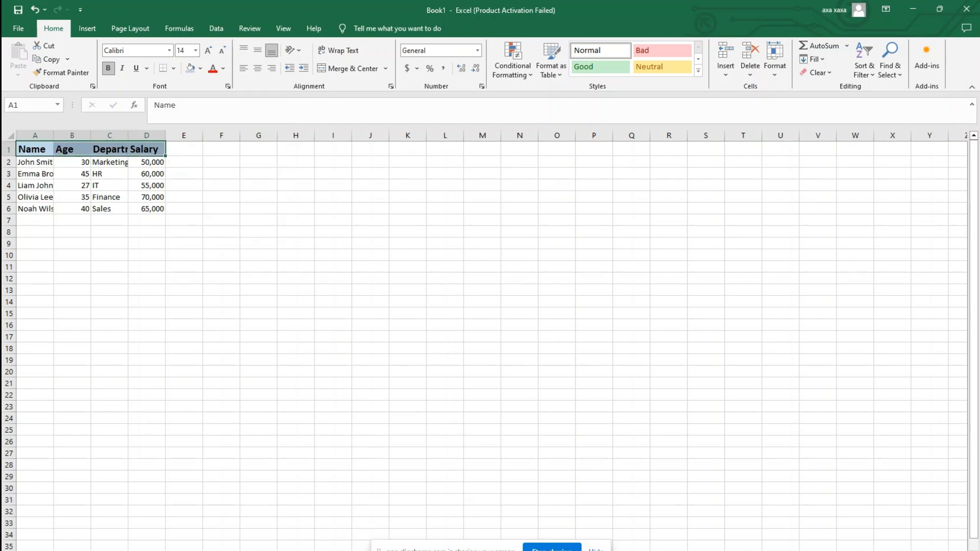
# Consult the column width instruction in Word, and widen Excel columns A and C to fit the full names and the Department header.
pyautogui.hotkey('alt', 'Tab')
pyautogui.moveTo(333, 375); pyautogui.dragTo(477, 416)
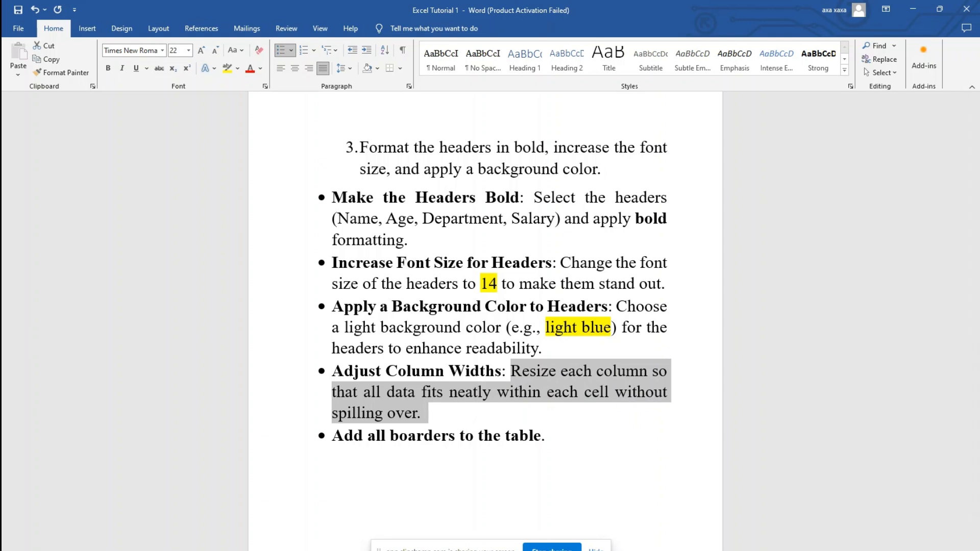
pyautogui.hotkey('alt', 'Tab')
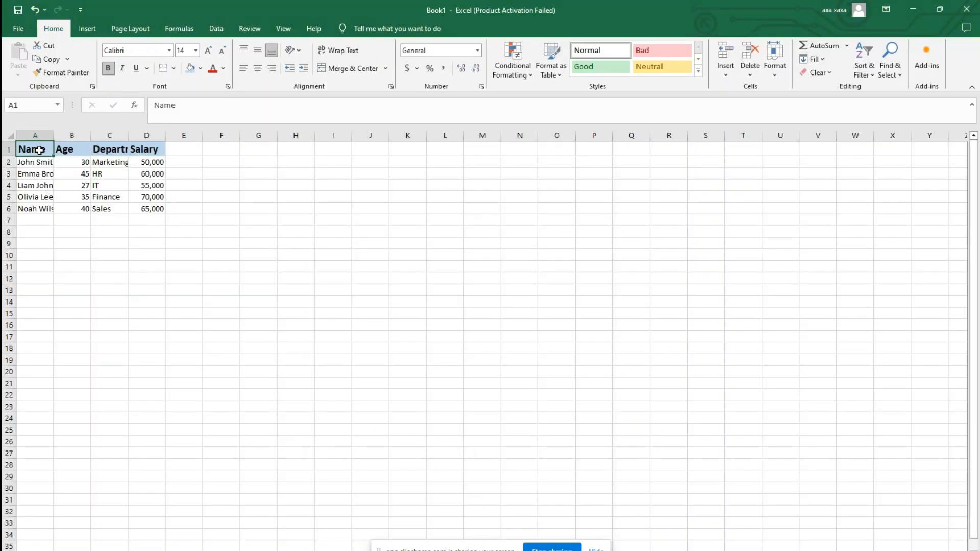
pyautogui.click(45, 130)
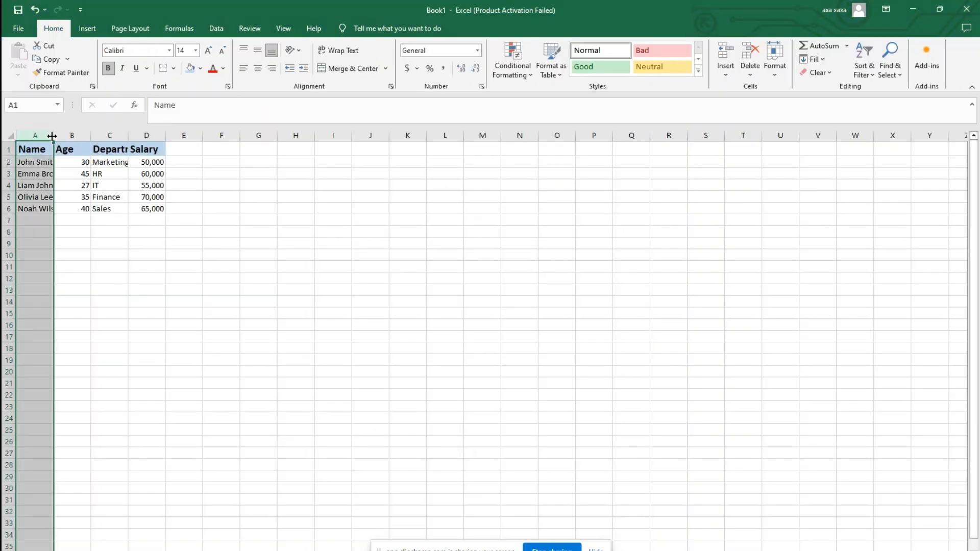
pyautogui.moveTo(54, 135); pyautogui.dragTo(79, 137)
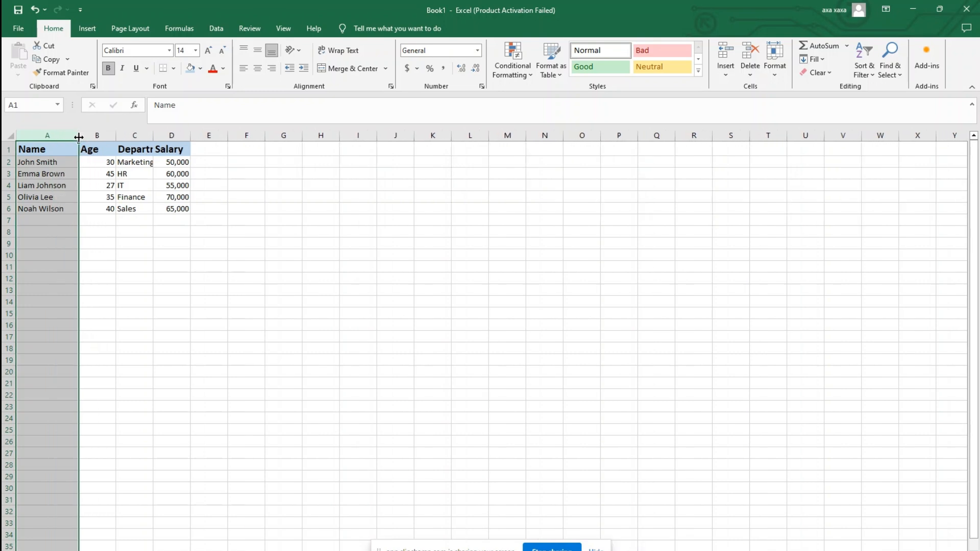
pyautogui.click(135, 133)
pyautogui.moveTo(154, 136); pyautogui.dragTo(160, 204)
pyautogui.click(170, 152)
pyautogui.moveTo(48, 152); pyautogui.dragTo(54, 210)
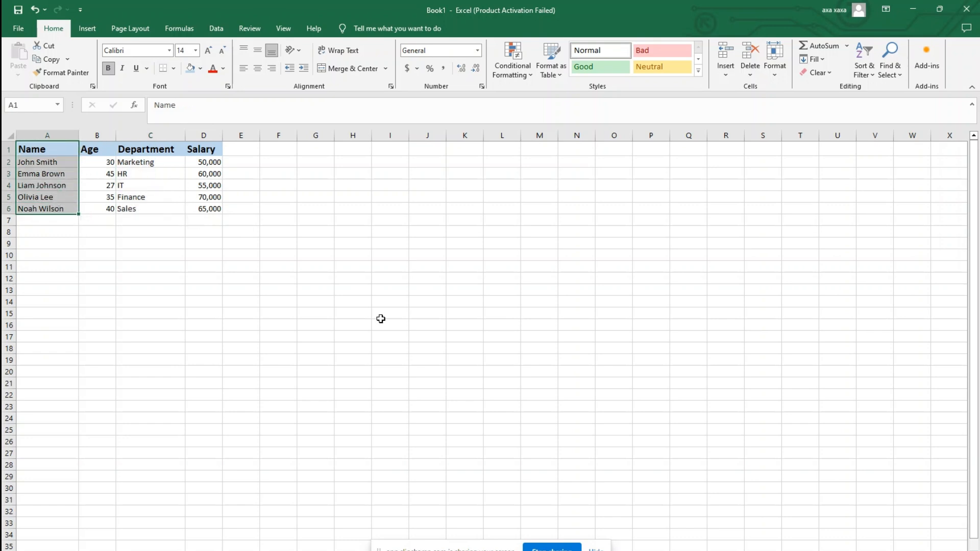
pyautogui.click(232, 153)
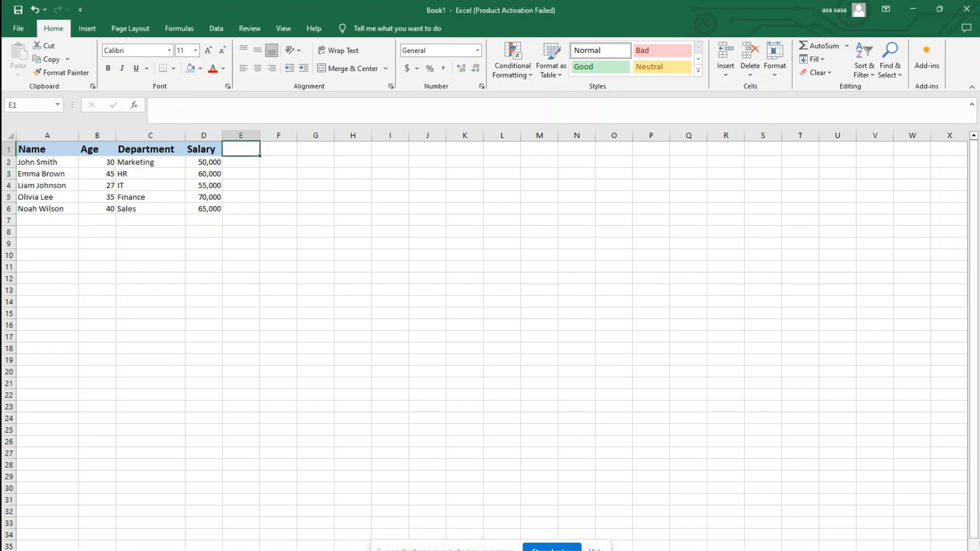
# Consult the border instruction in Word, and apply All Borders to the table A1:D6 in Excel.
pyautogui.hotkey('alt', 'Tab')
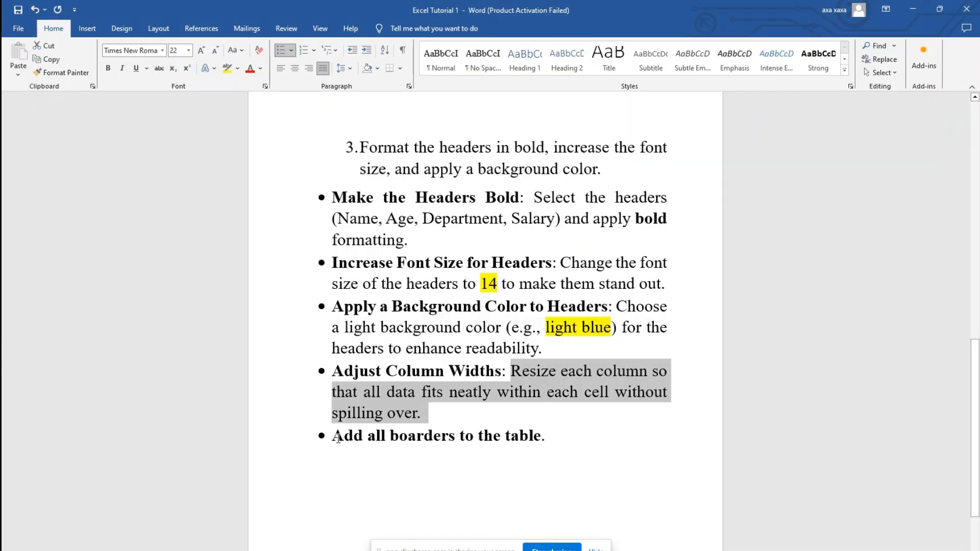
pyautogui.moveTo(338, 437); pyautogui.dragTo(540, 437)
pyautogui.click(341, 435)
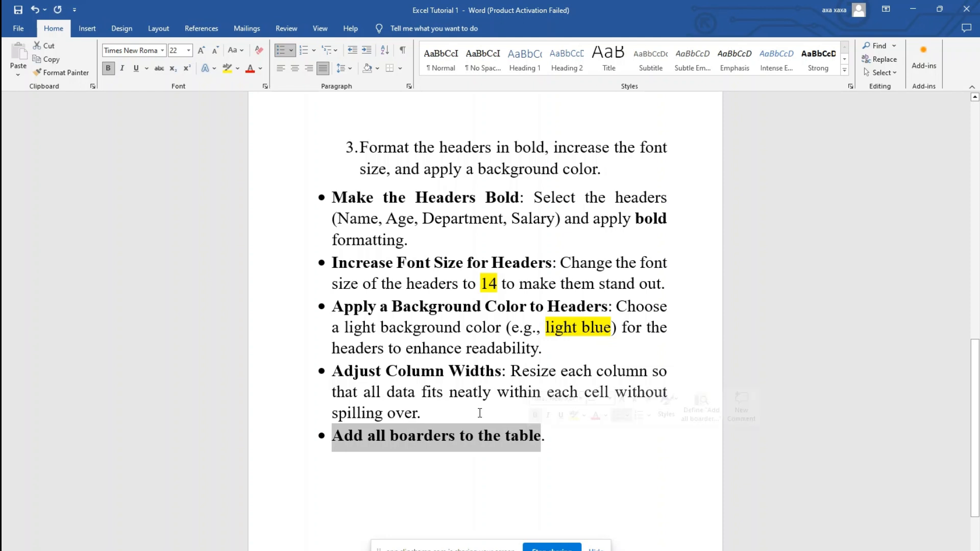
pyautogui.hotkey('alt', 'Tab')
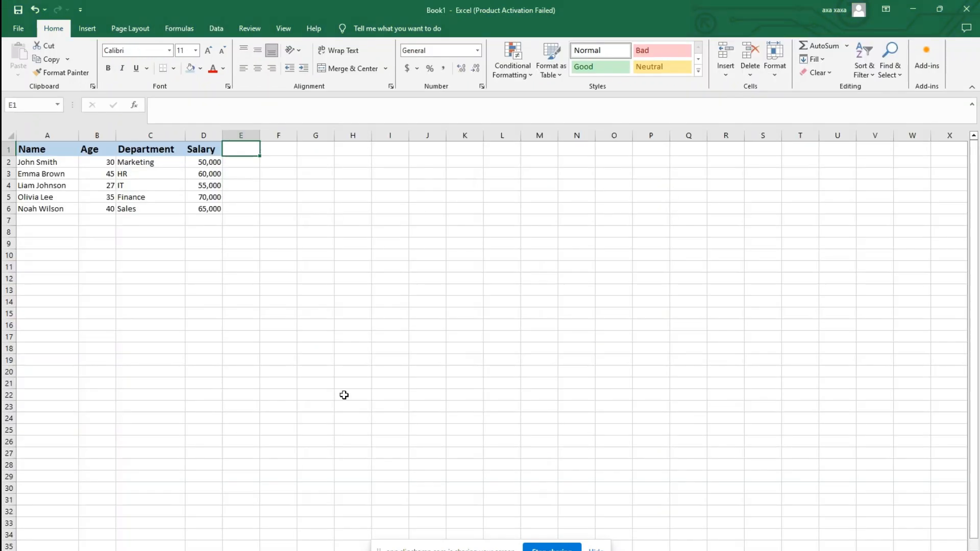
pyautogui.doubleClick(65, 146)
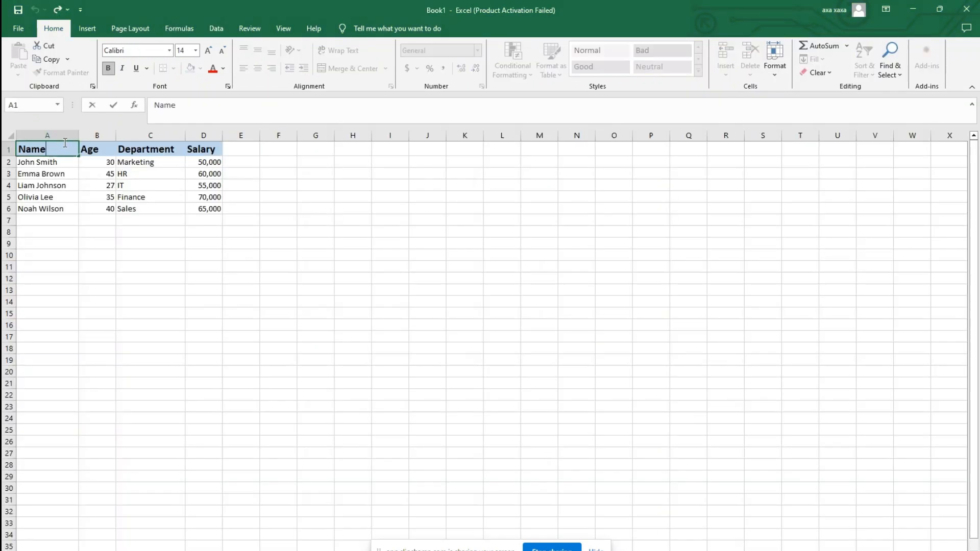
pyautogui.moveTo(74, 182); pyautogui.dragTo(201, 208)
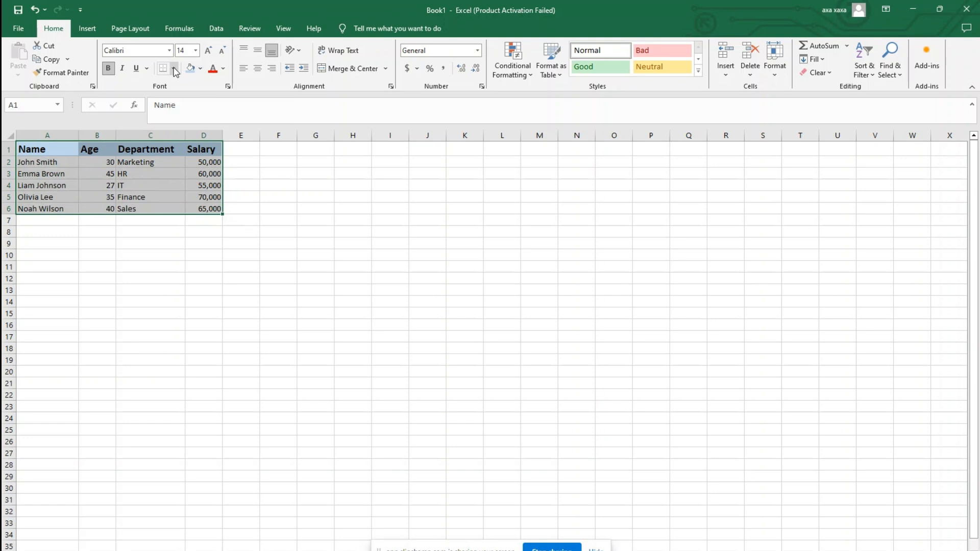
pyautogui.click(174, 69)
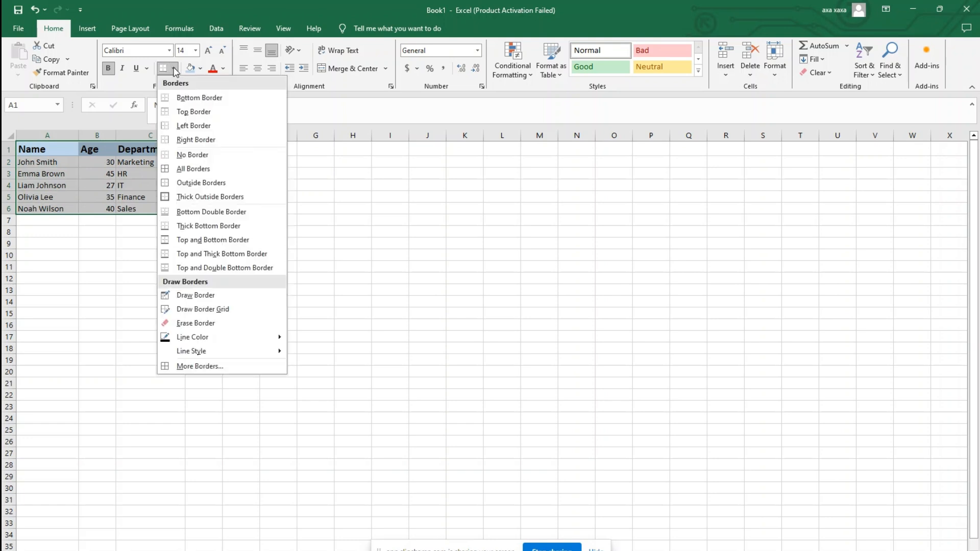
pyautogui.click(225, 170)
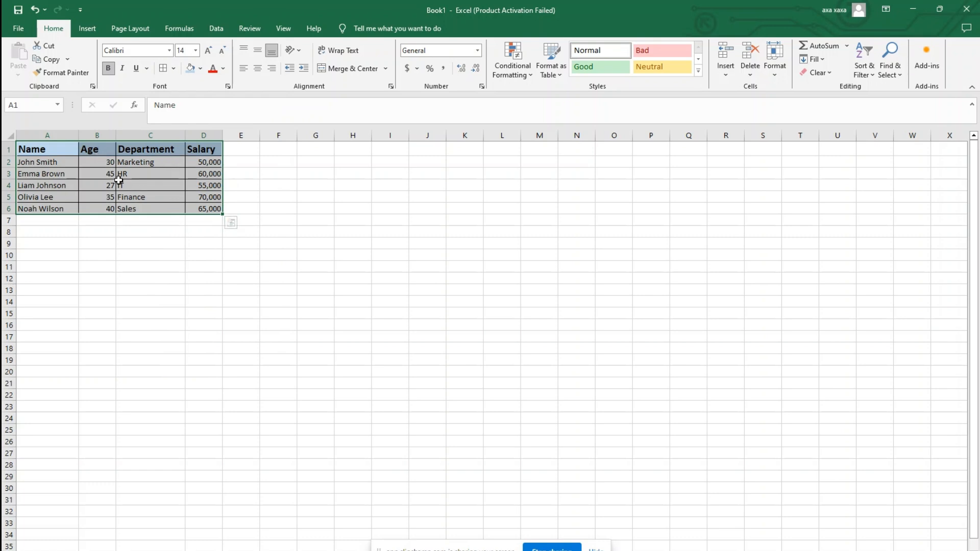
pyautogui.click(245, 148)
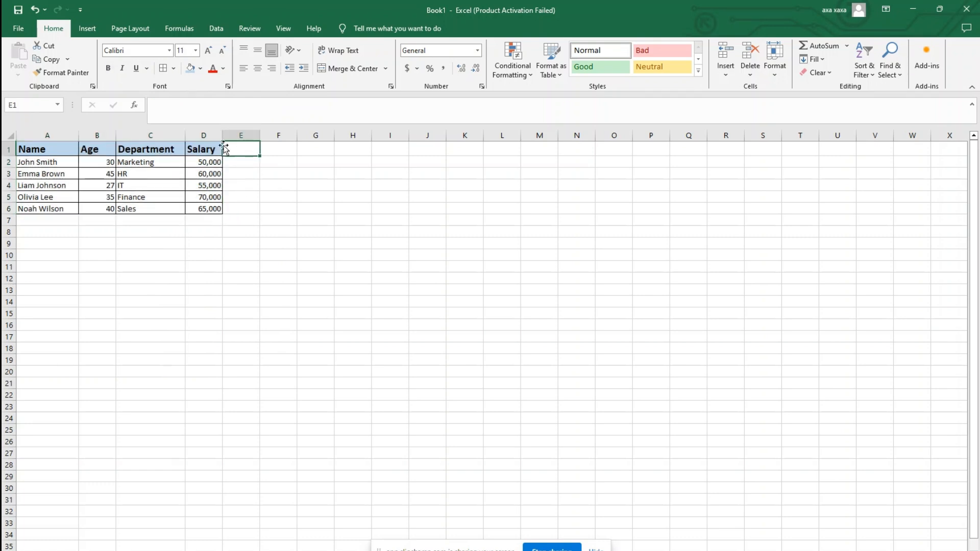
pyautogui.moveTo(71, 148); pyautogui.dragTo(212, 210)
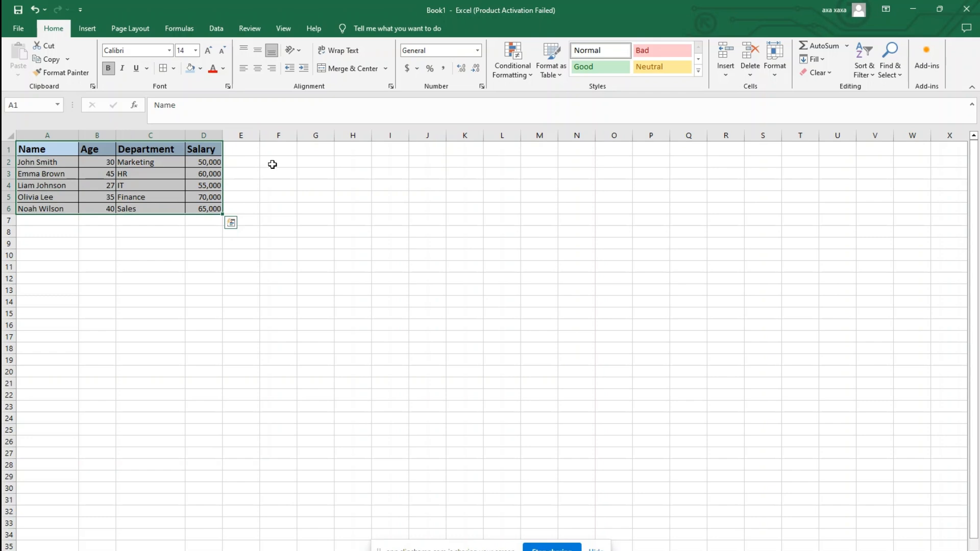
pyautogui.click(279, 145)
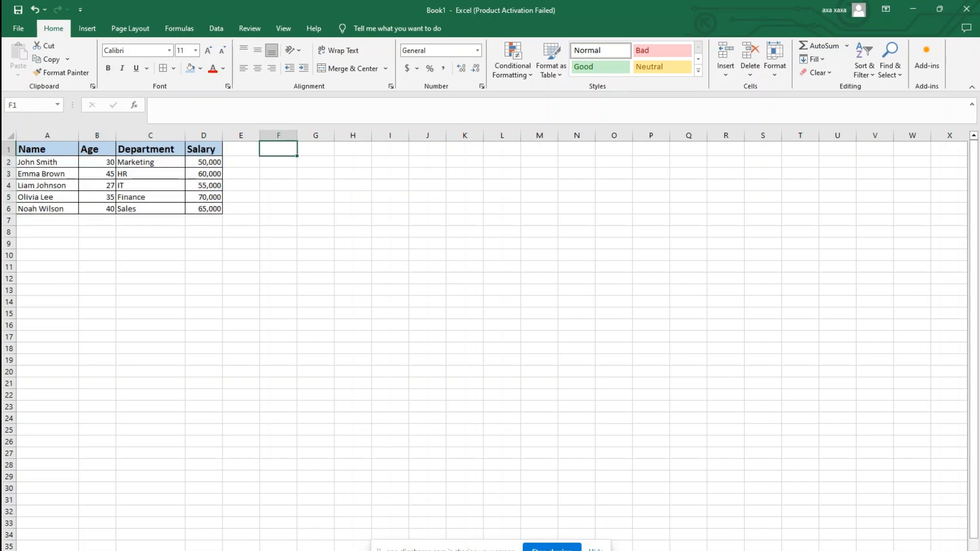
# Review the formatting instructions and the source table in Word, and return to the Excel table.
pyautogui.hotkey('alt', 'Tab')
pyautogui.click(572, 438)
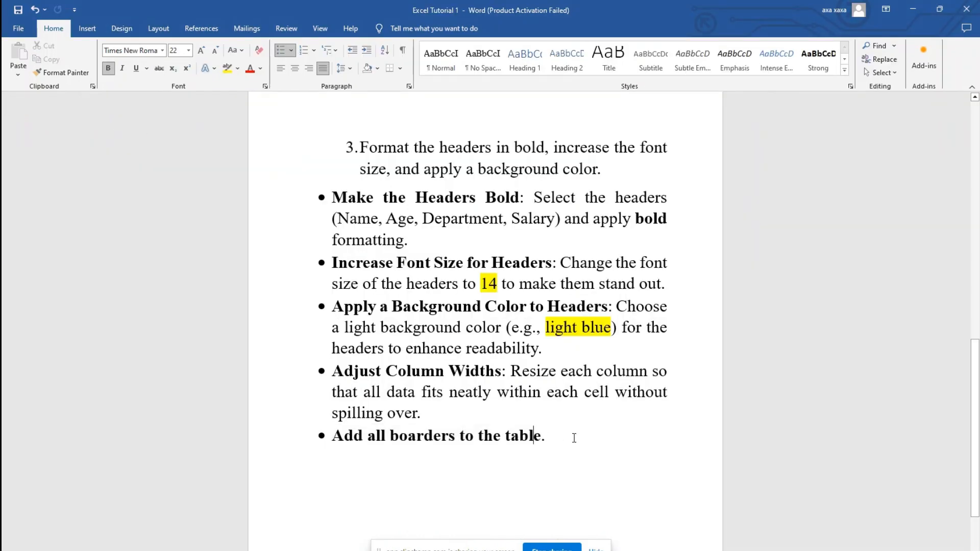
pyautogui.moveTo(573, 438); pyautogui.dragTo(422, 393)
pyautogui.click(559, 442)
pyautogui.scroll(10, 556, 433)
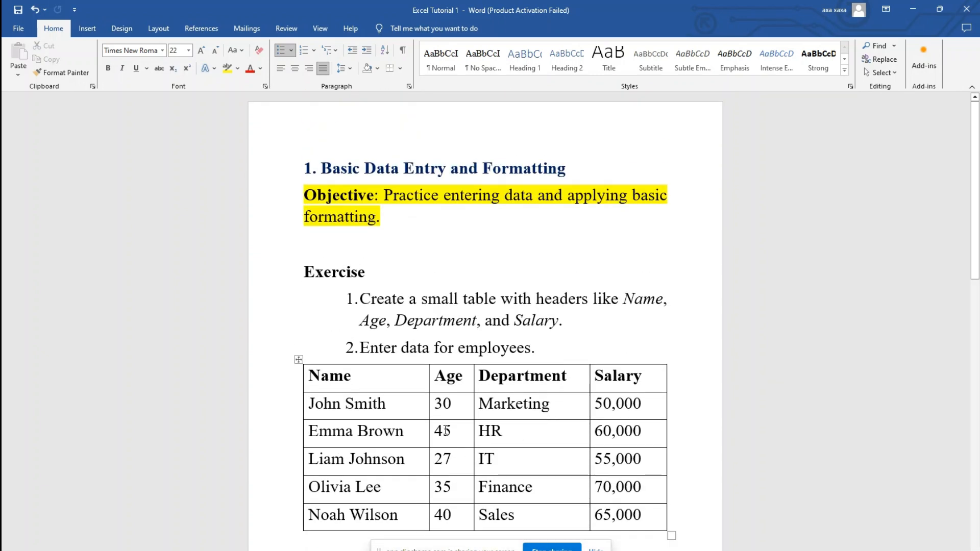
pyautogui.hotkey('alt', 'Tab')
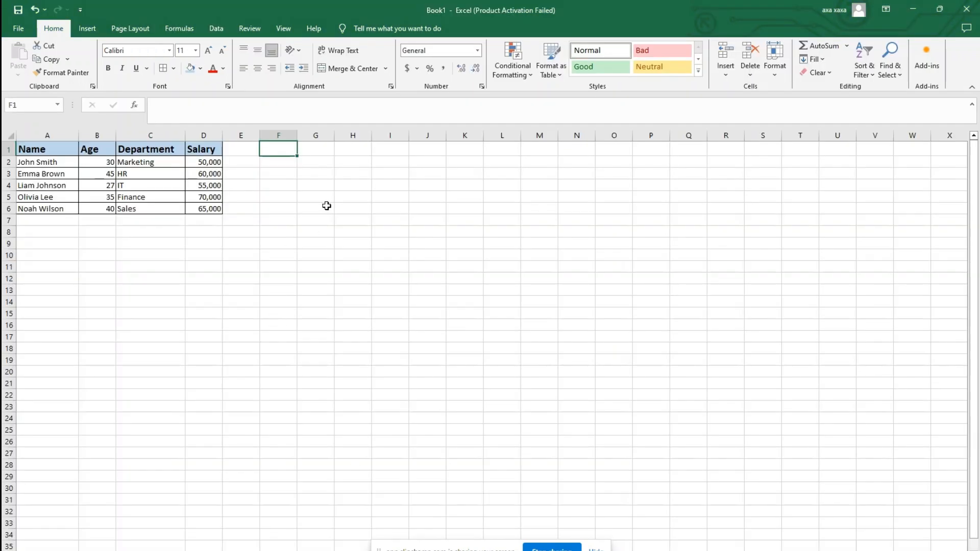